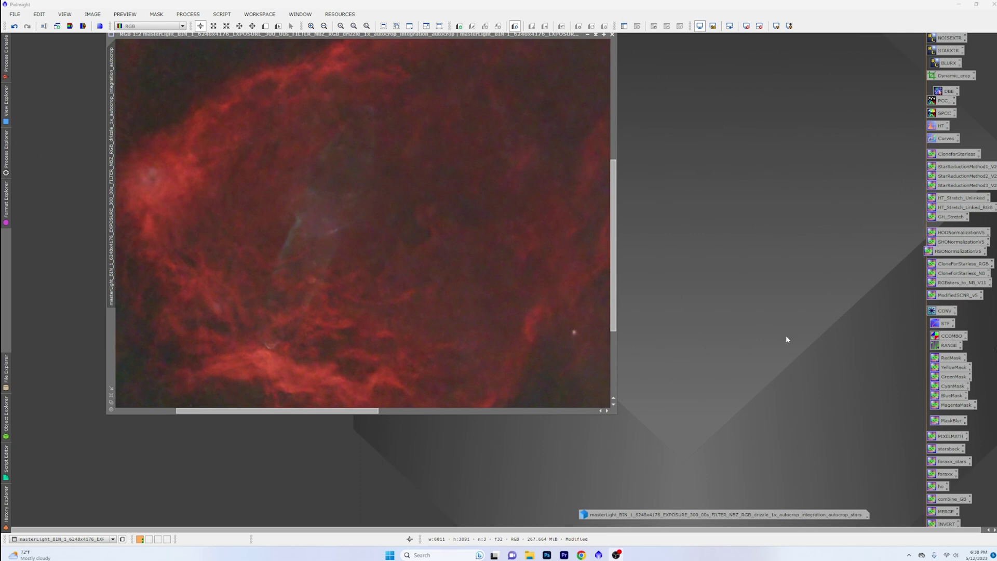
# - Zoom the red nebula image out from 1:2 to 1:6 so it fits the window
pyautogui.scroll(-4, 425, 270)
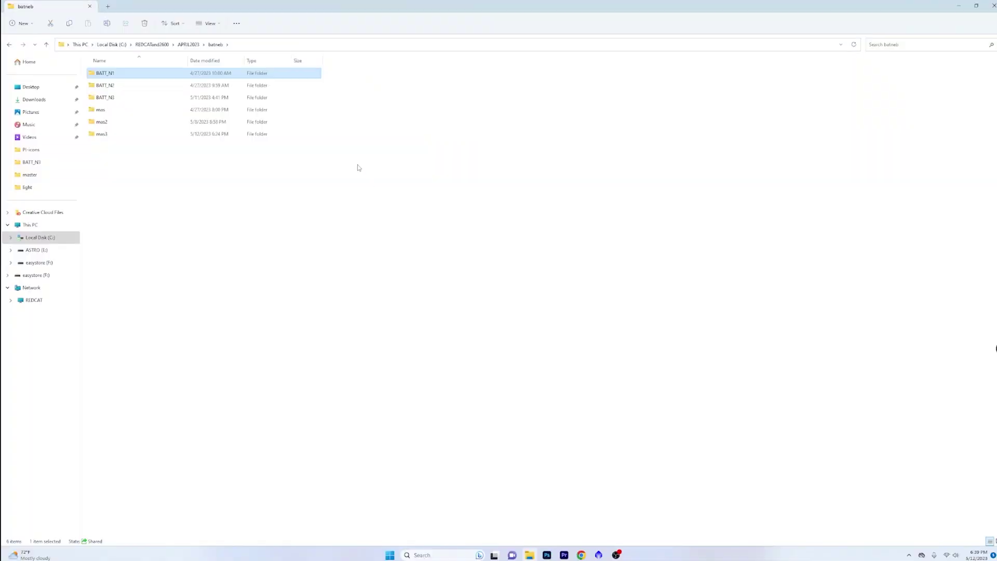
# - Select the BATT_N1, BATT_N2 and BATT_N3 folders with a selection rectangle
pyautogui.moveTo(371, 73); pyautogui.dragTo(289, 103)
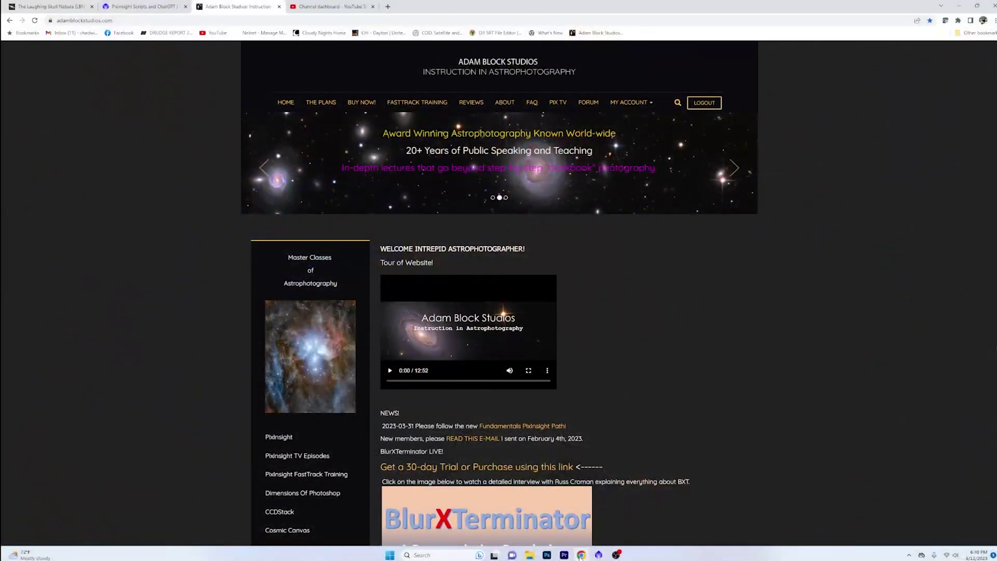
pyautogui.moveTo(529, 555)
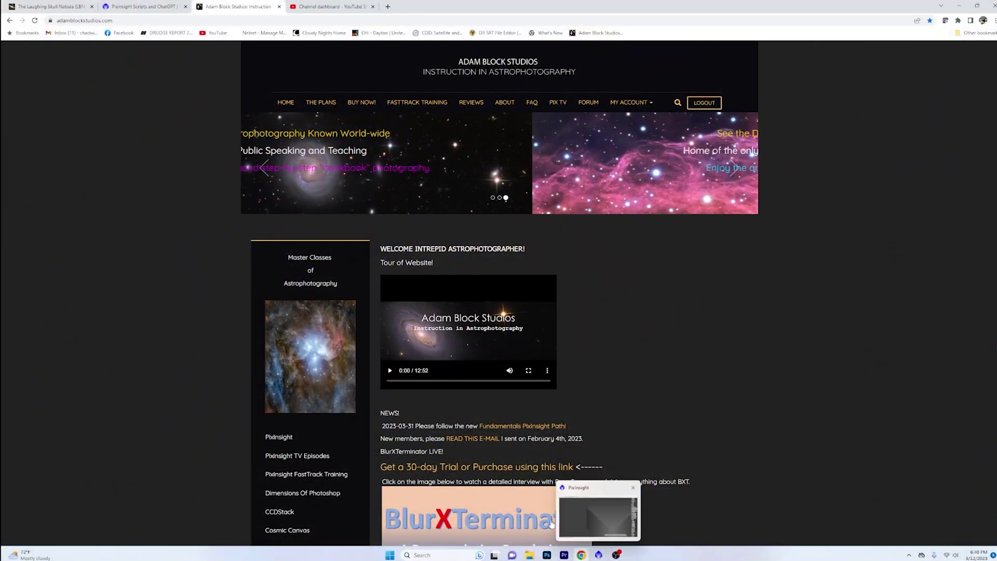
# - Browse into BATT_N1's light folder to view its 22 FITS frames, then return to batneb
pyautogui.click(597, 512)
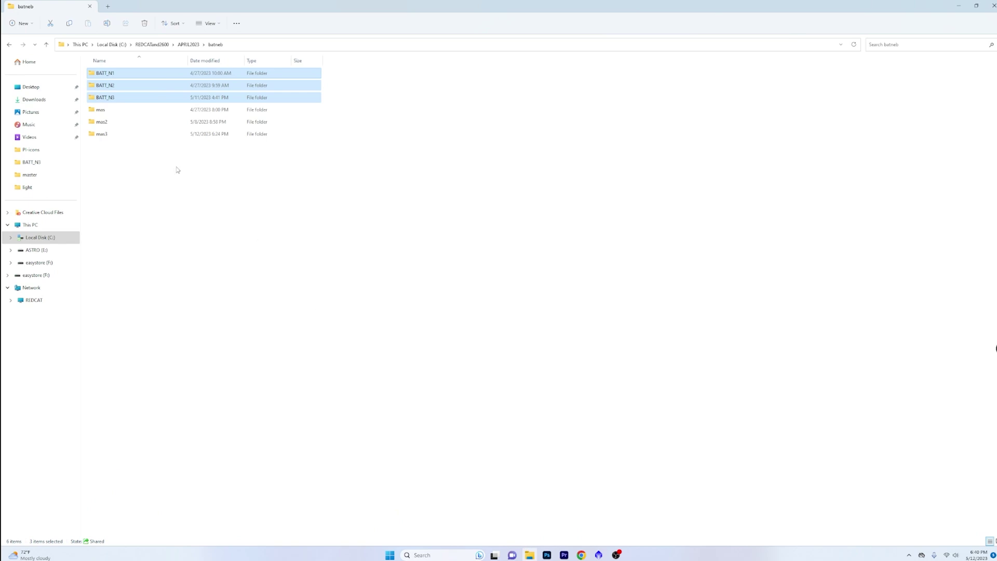
pyautogui.click(171, 145)
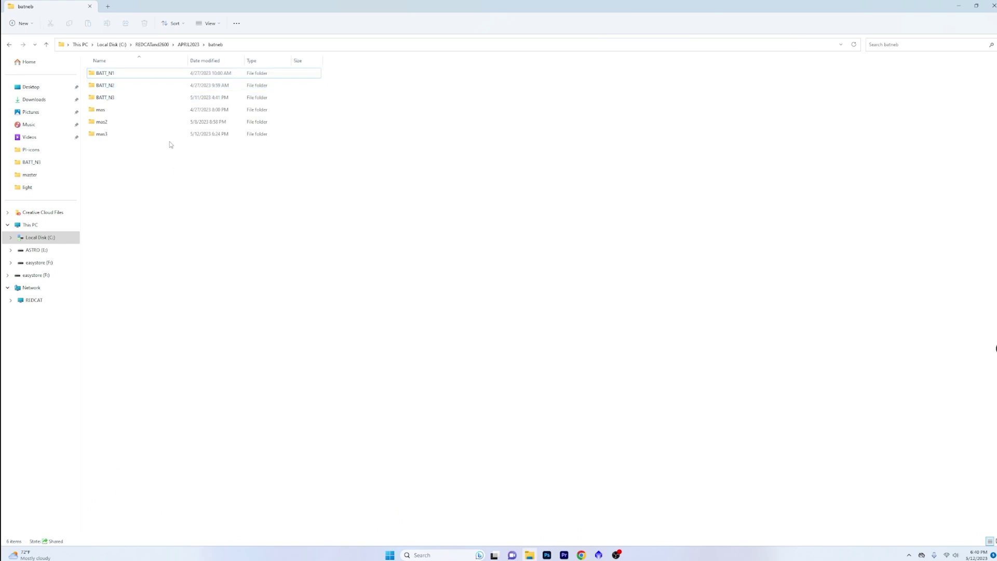
pyautogui.click(191, 47)
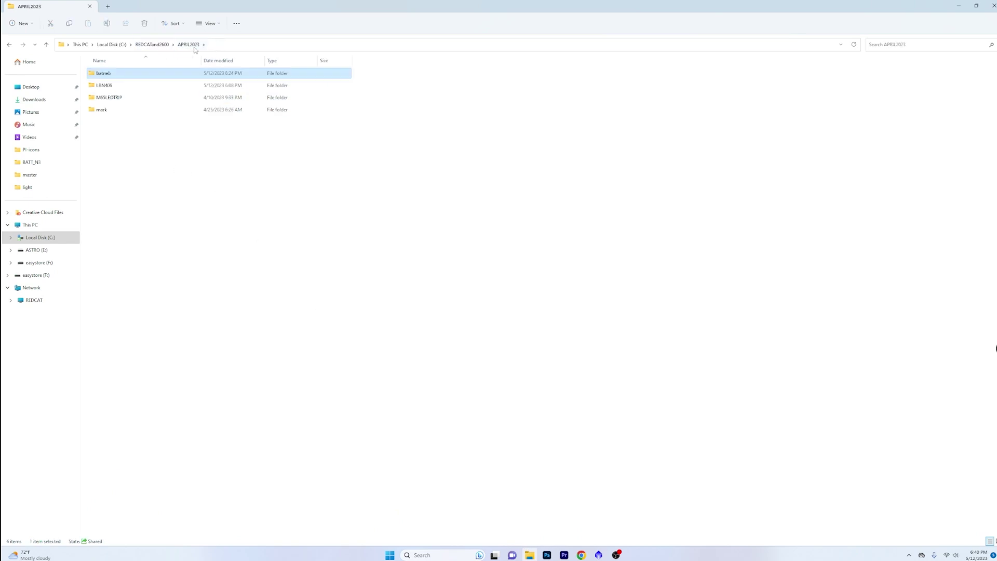
pyautogui.doubleClick(119, 74)
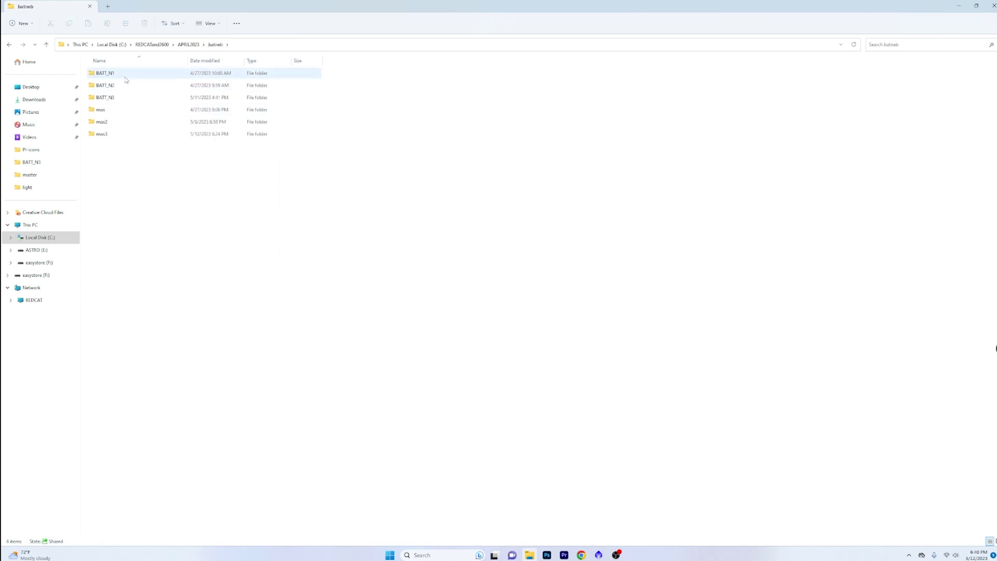
pyautogui.doubleClick(125, 78)
pyautogui.doubleClick(122, 98)
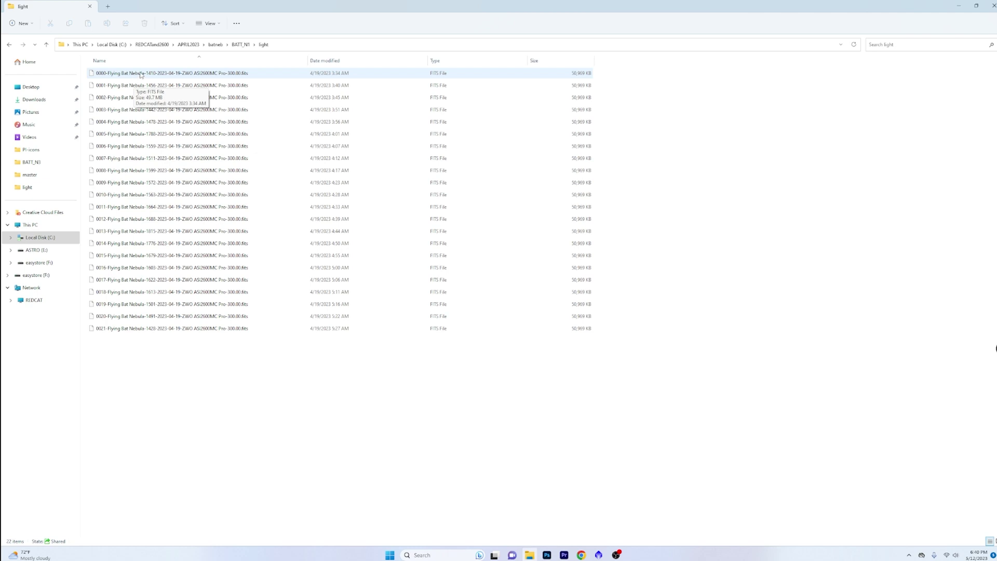
pyautogui.click(241, 46)
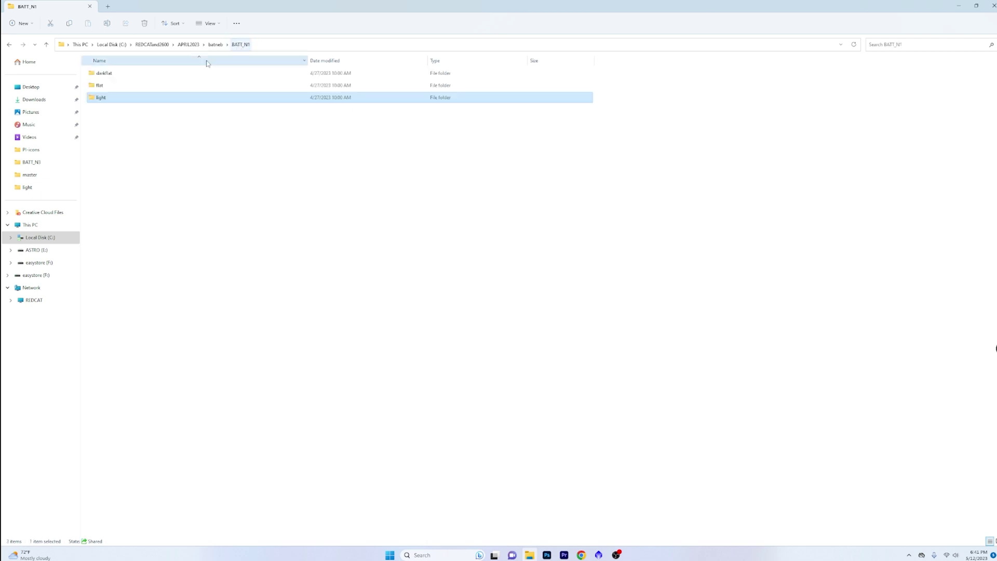
pyautogui.click(214, 45)
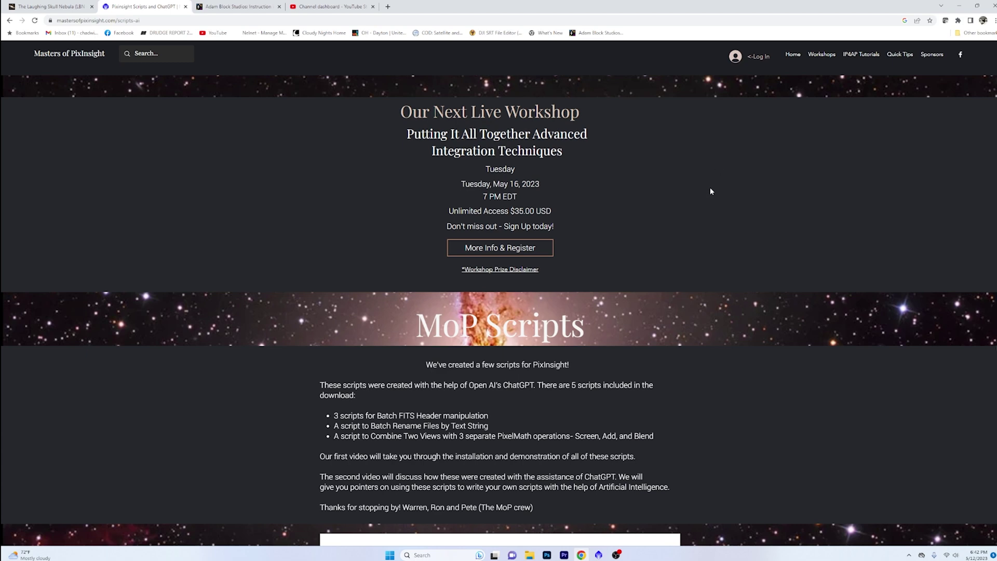
# - Scroll to MoP Scripts and highlight the line about 3 Batch FITS Header scripts
pyautogui.scroll(-3, 711, 191)
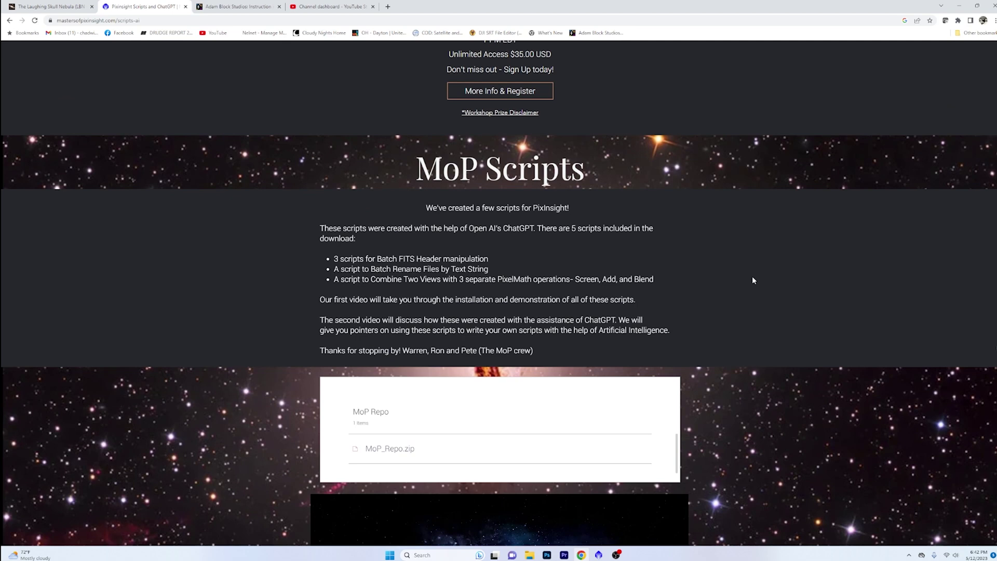
pyautogui.scroll(-1, 708, 292)
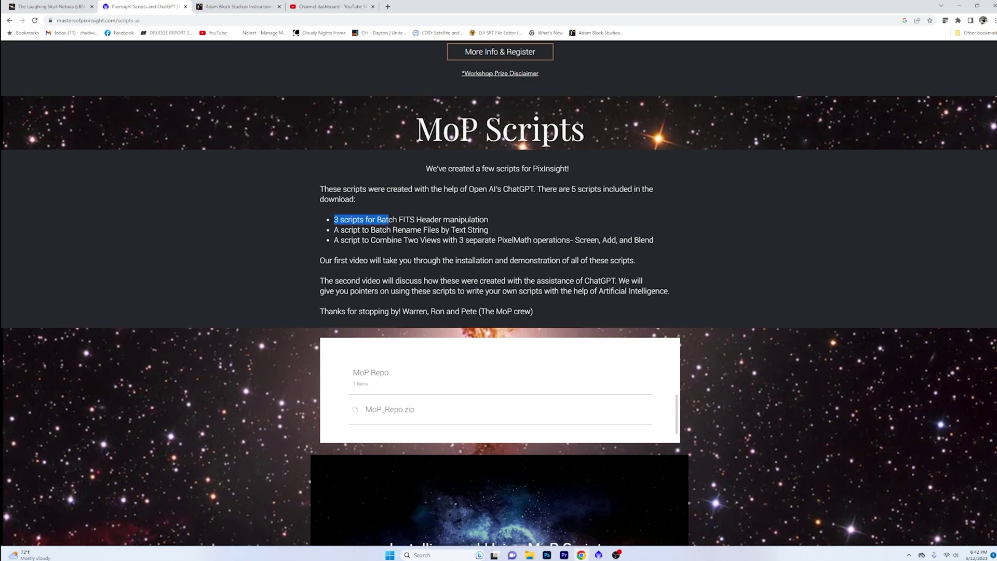
pyautogui.moveTo(389, 220); pyautogui.dragTo(501, 224)
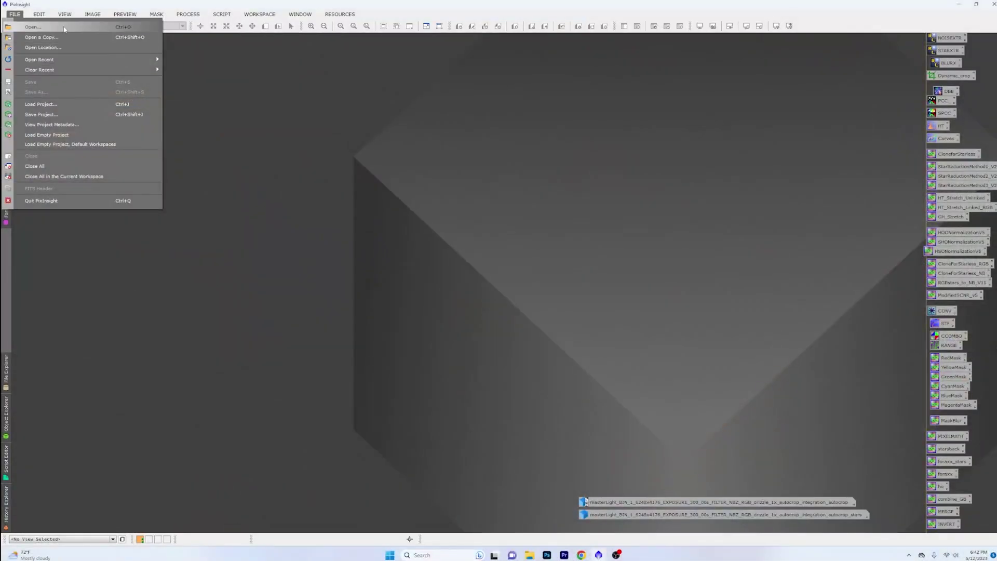
pyautogui.click(62, 27)
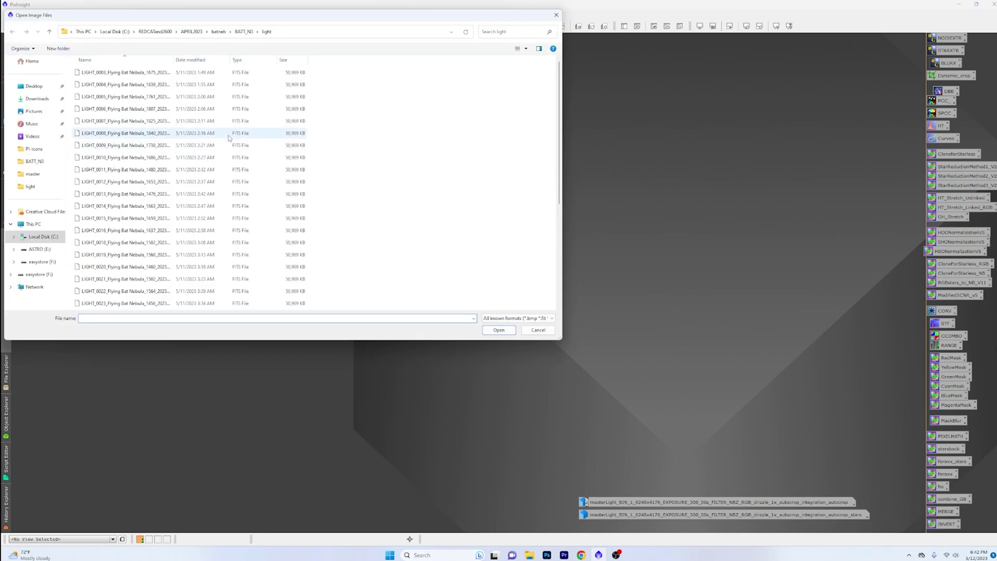
pyautogui.click(162, 109)
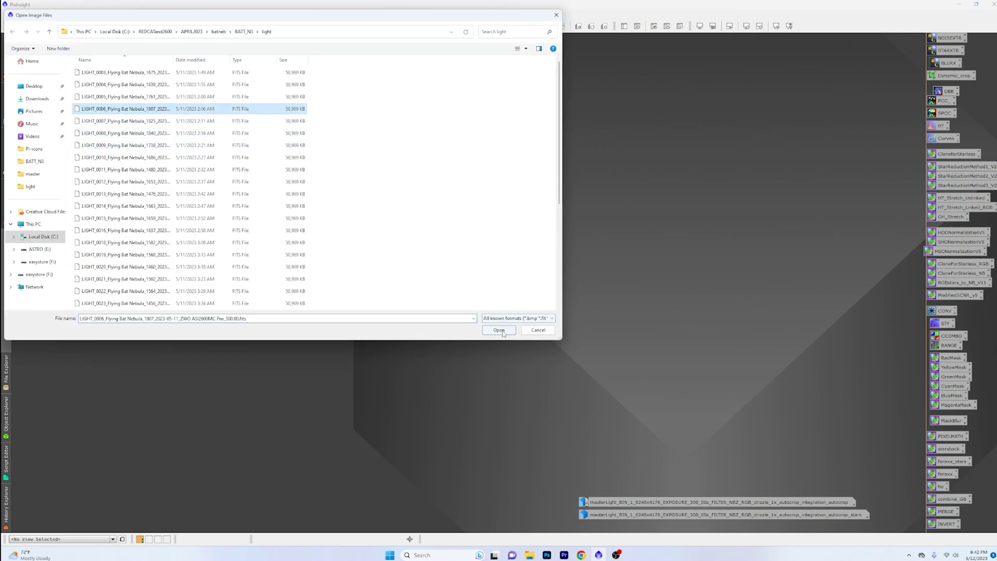
pyautogui.click(499, 330)
pyautogui.moveTo(471, 101); pyautogui.dragTo(425, 71)
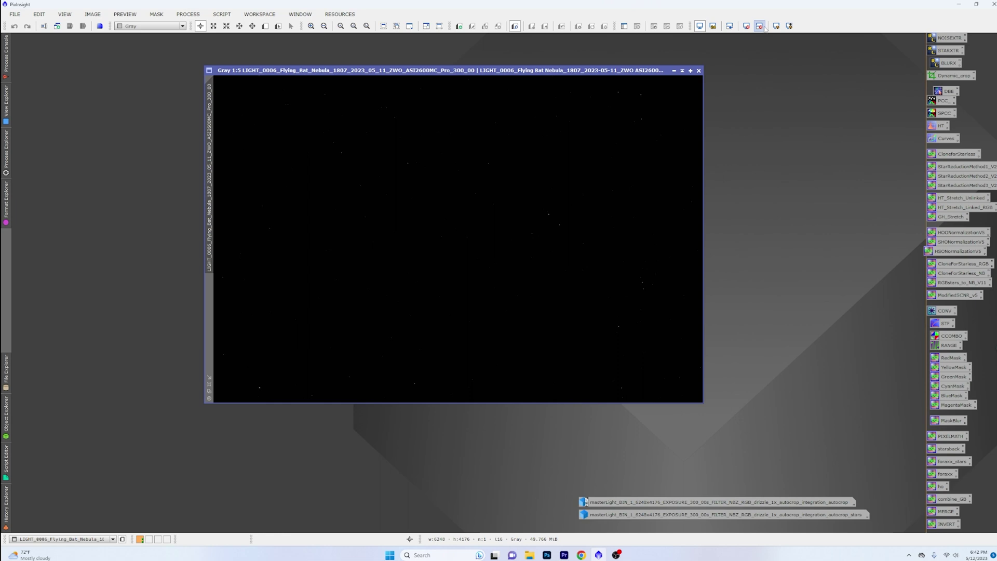
pyautogui.click(776, 26)
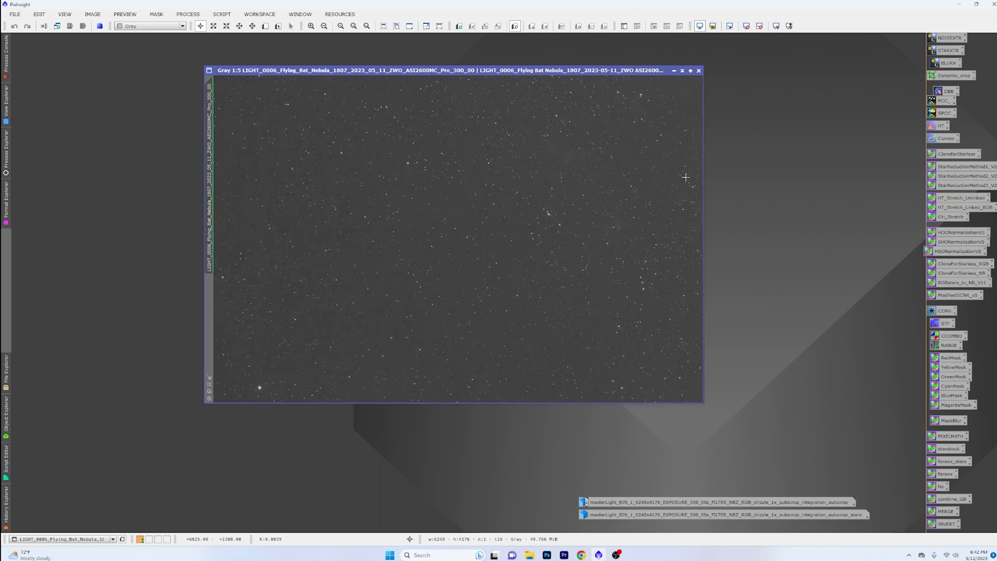
pyautogui.click(15, 16)
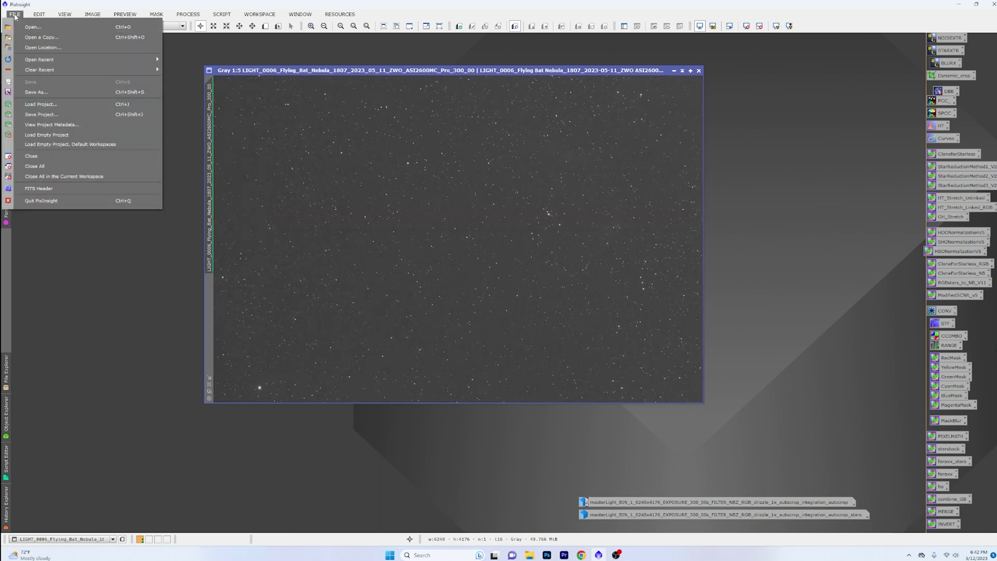
pyautogui.click(96, 189)
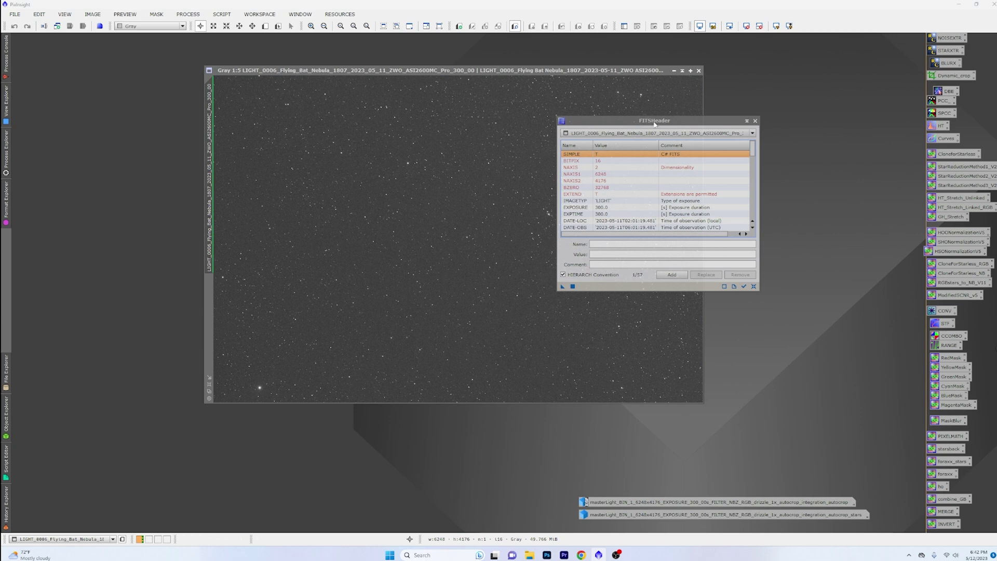
pyautogui.moveTo(654, 124); pyautogui.dragTo(463, 89)
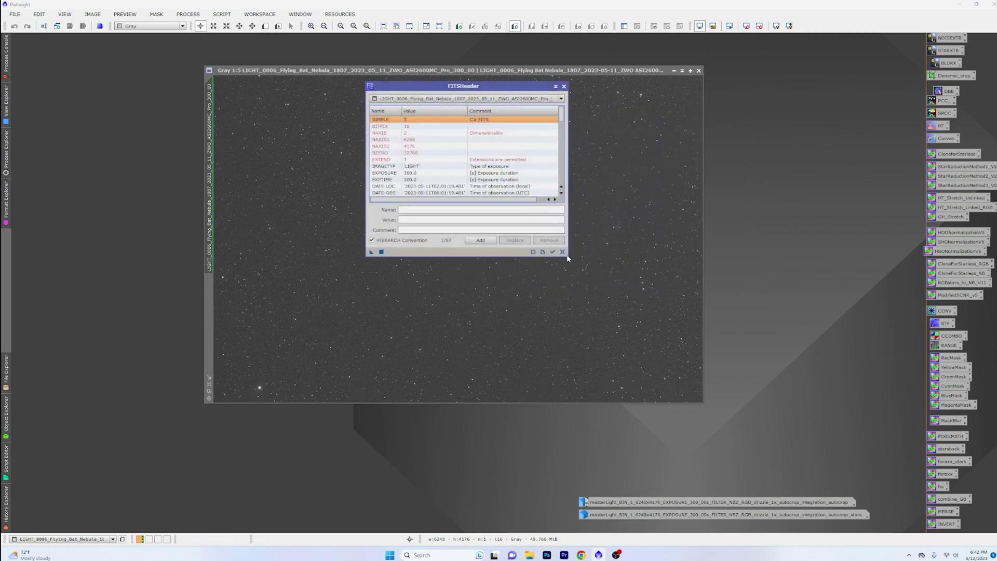
pyautogui.moveTo(569, 257); pyautogui.dragTo(776, 472)
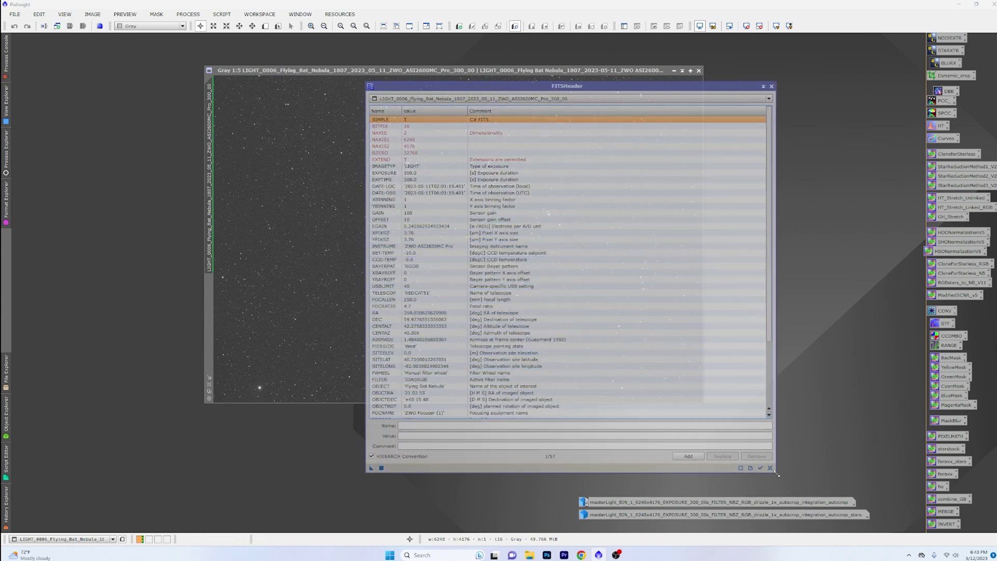
pyautogui.scroll(-4, 482, 267)
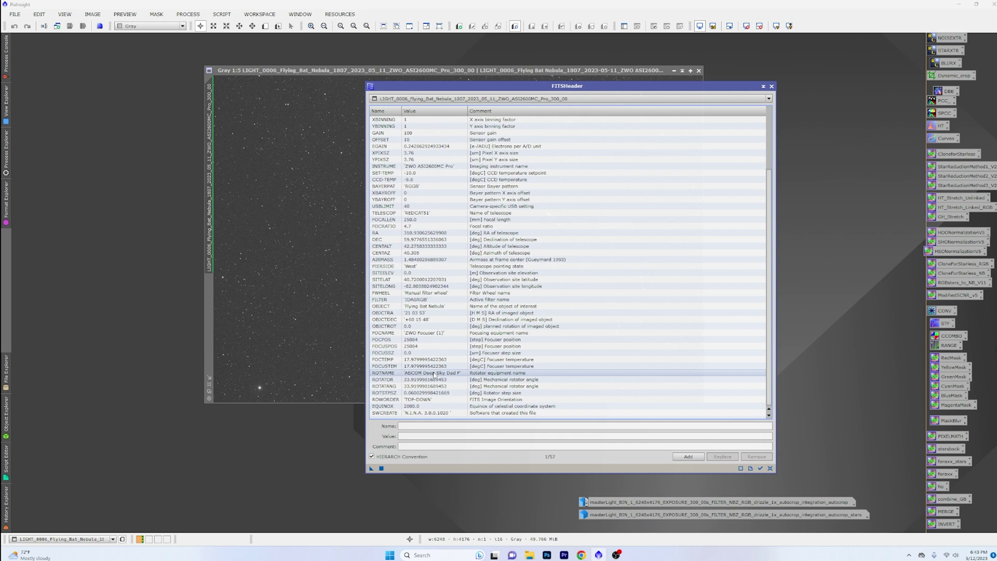
pyautogui.scroll(2, 436, 376)
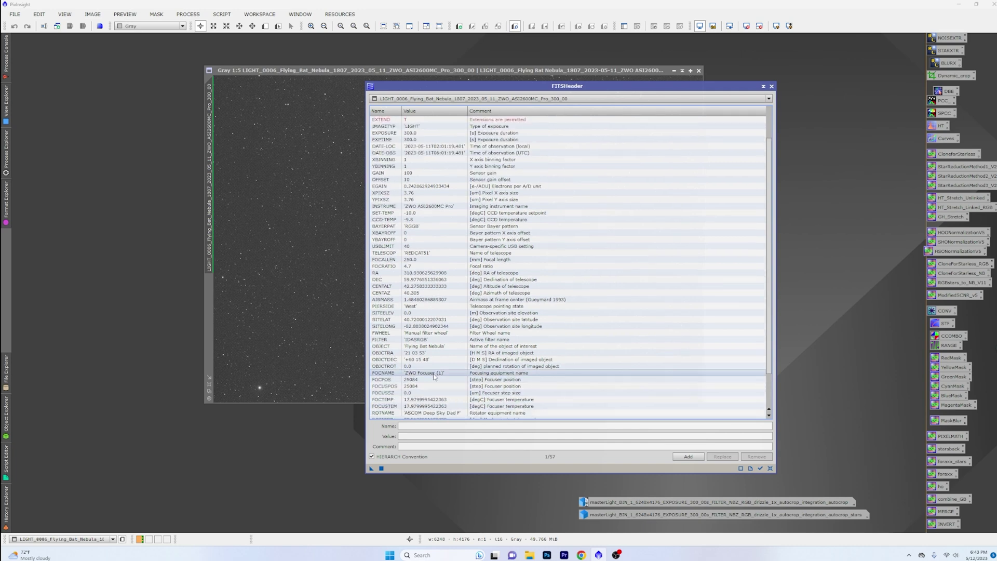
pyautogui.scroll(1, 435, 376)
pyautogui.scroll(1, 433, 376)
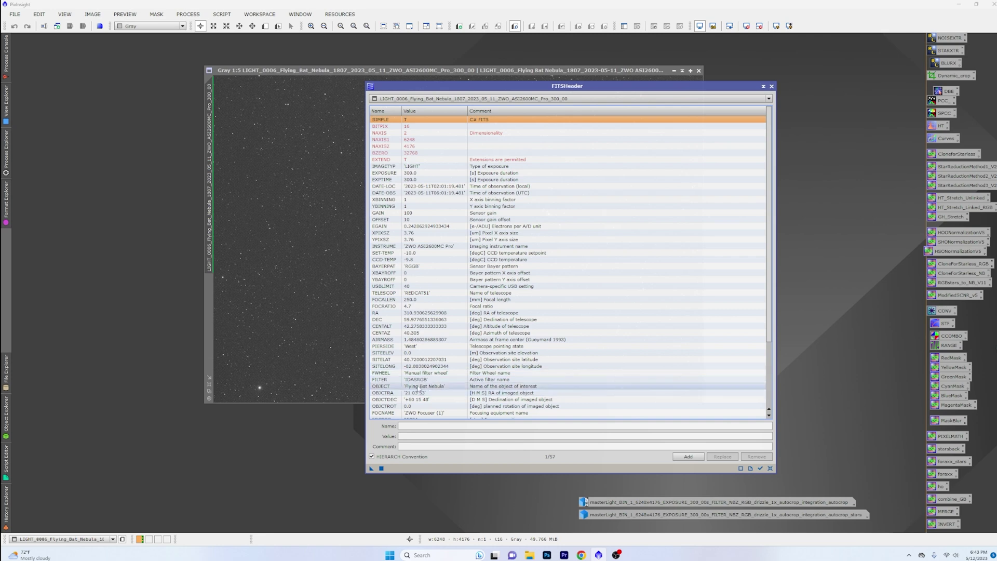
pyautogui.click(429, 380)
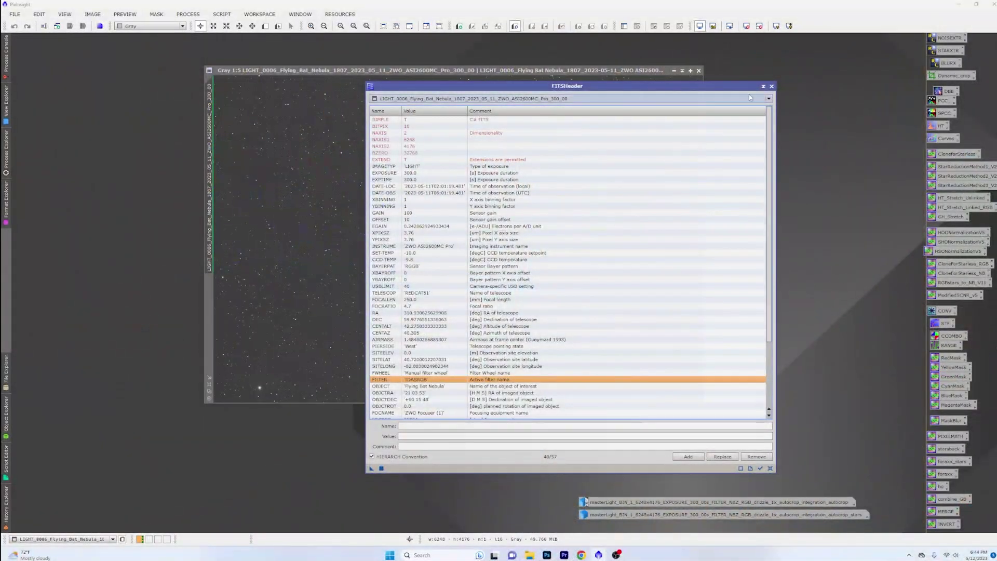
pyautogui.click(772, 86)
pyautogui.click(698, 70)
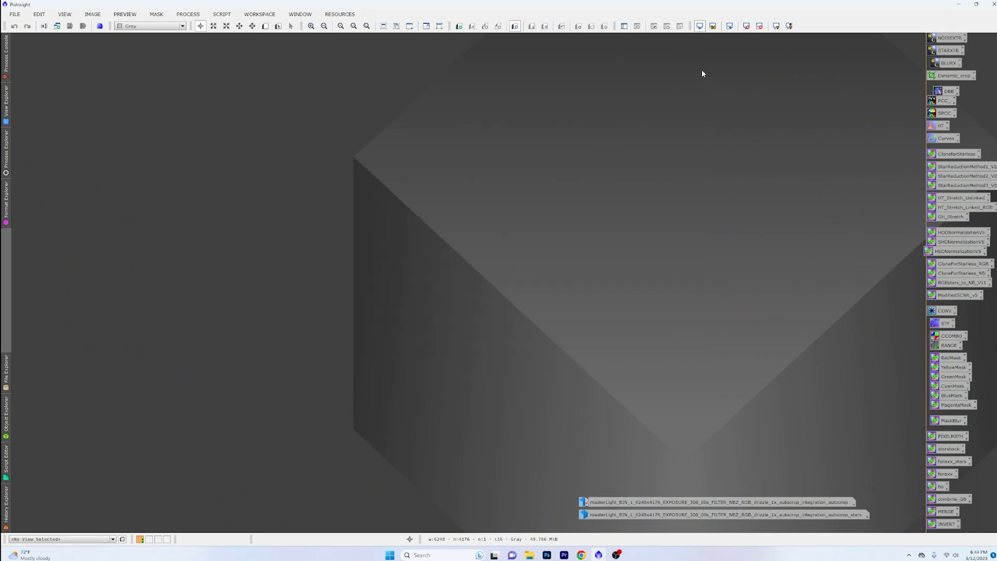
pyautogui.click(222, 14)
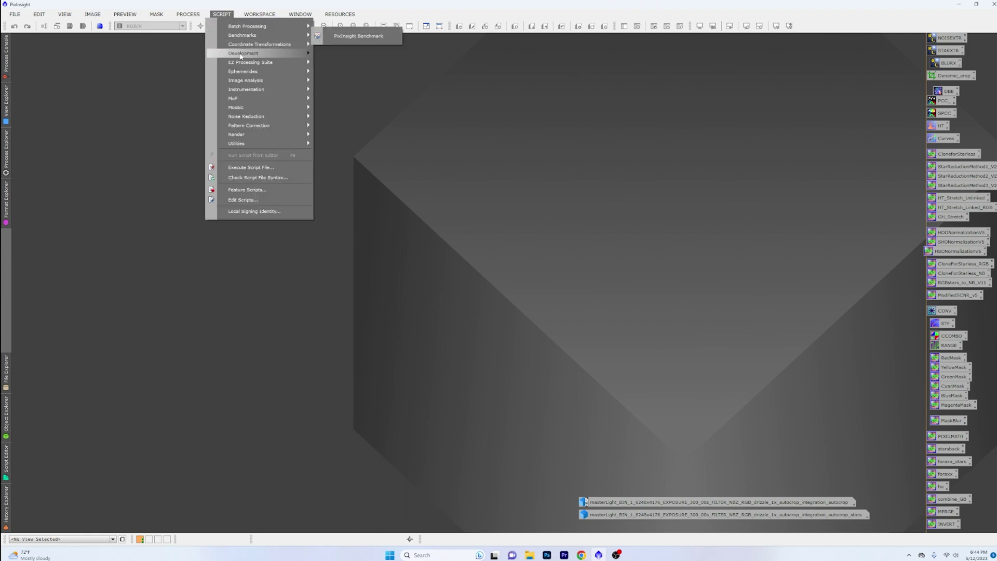
pyautogui.moveTo(276, 101)
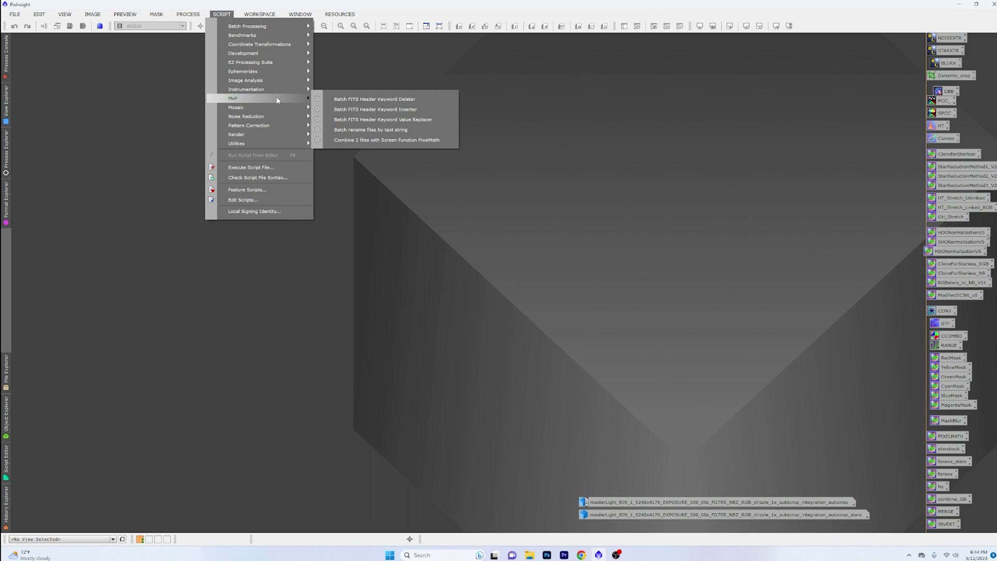
pyautogui.click(435, 121)
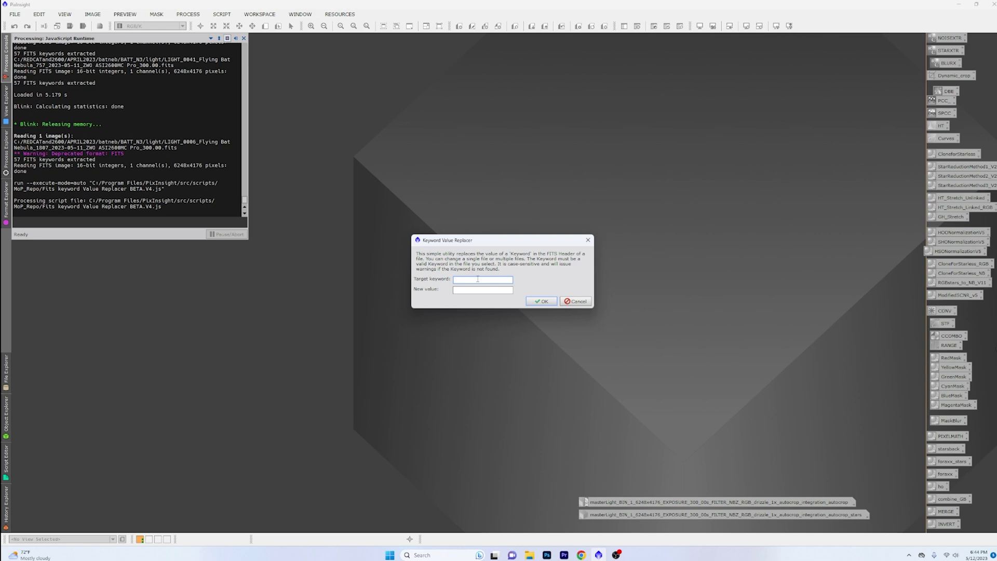
# - Close the value replacer and open the LIGHT_0010 light frame from BATT_N3\light
pyautogui.click(580, 303)
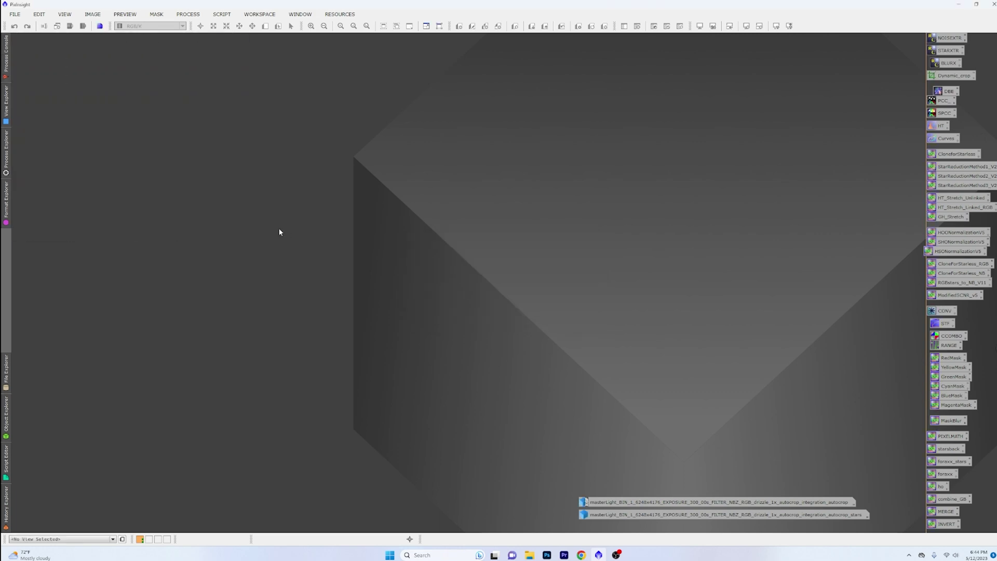
pyautogui.click(15, 14)
pyautogui.click(26, 25)
pyautogui.click(219, 157)
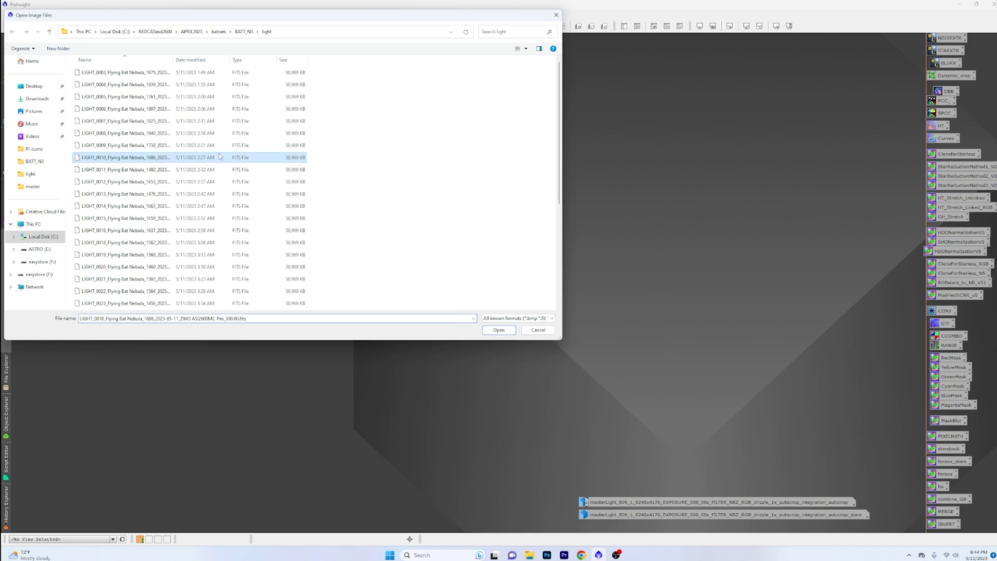
pyautogui.click(499, 329)
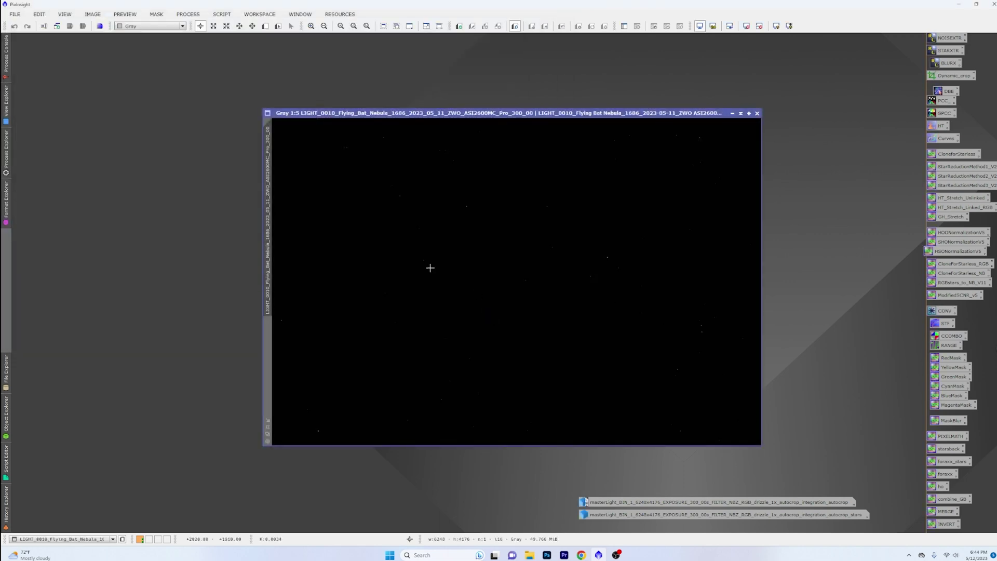
# - Show LIGHT_0010's FITS header and select the FILTER keyword row
pyautogui.click(15, 14)
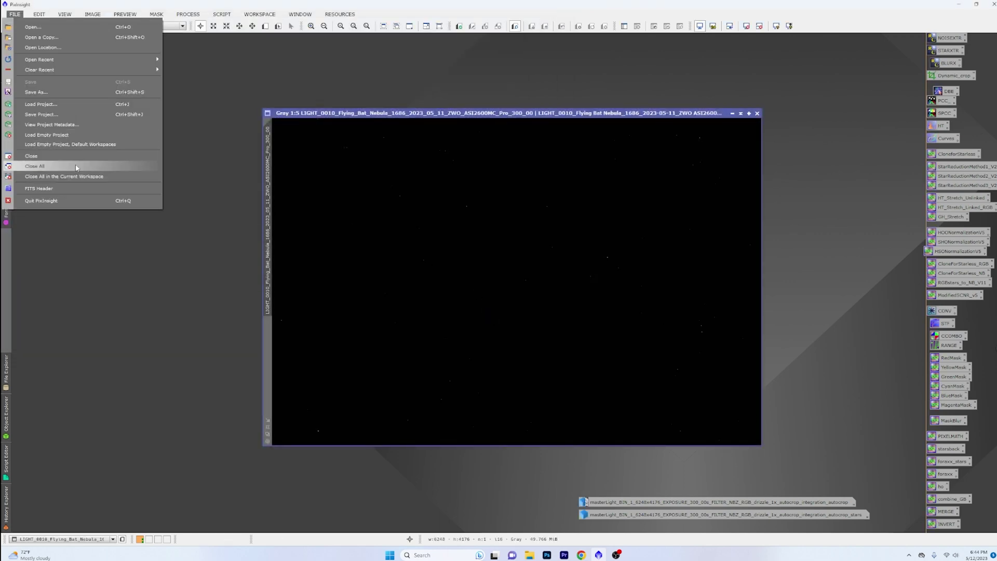
pyautogui.click(23, 188)
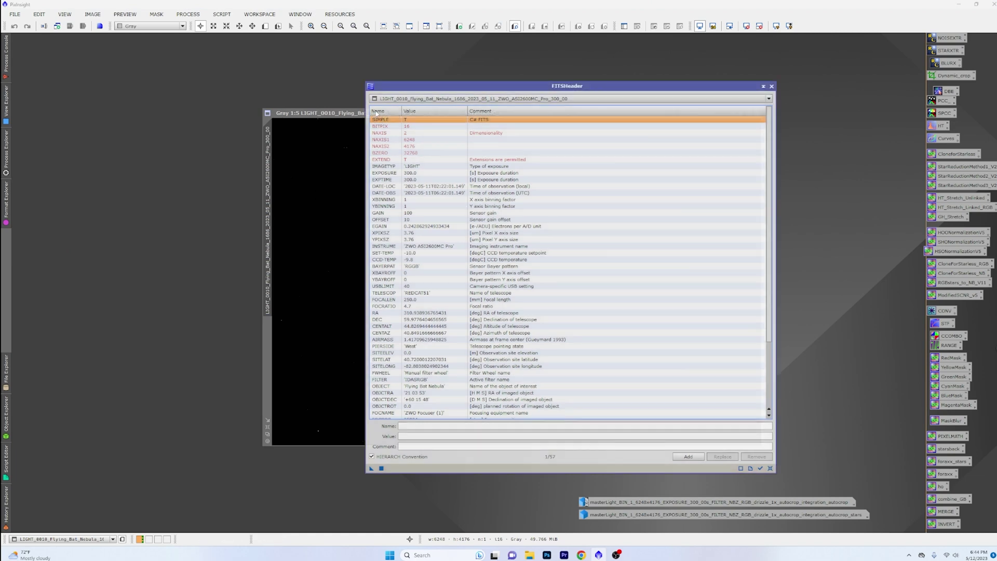
pyautogui.scroll(-4, 387, 270)
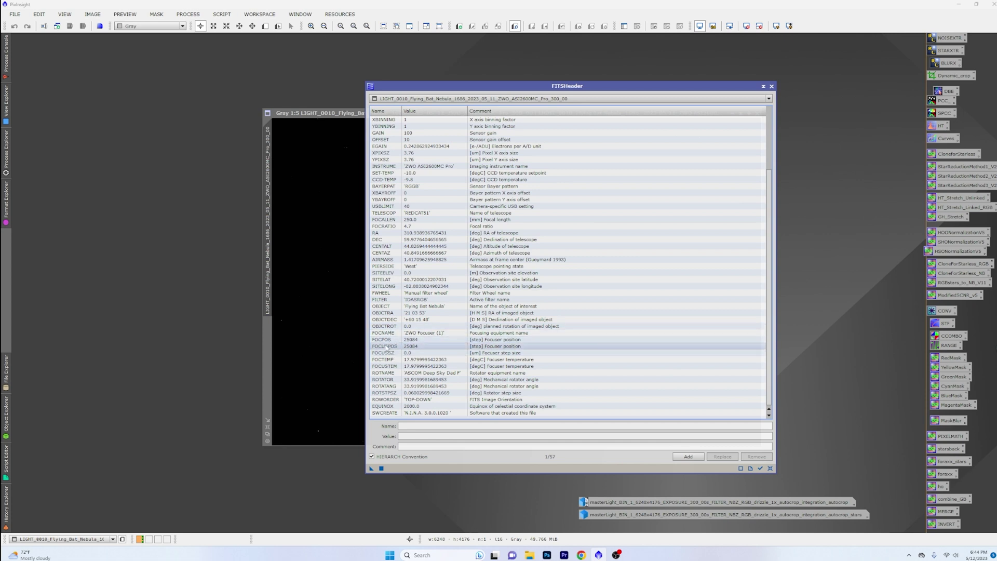
pyautogui.click(387, 301)
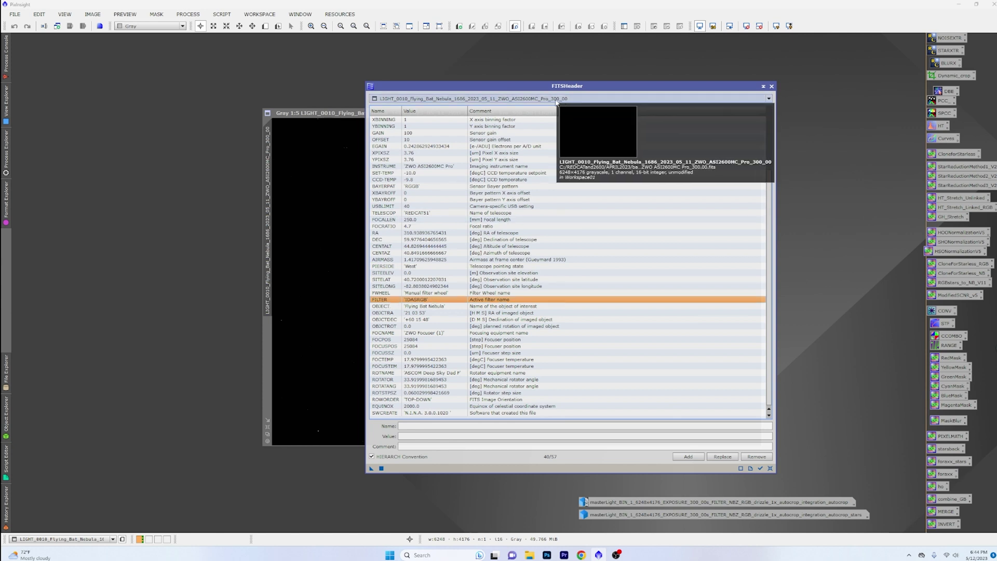
# - Launch the Batch FITS Header Keyword Value Replacer and enter FILTER as the target keyword
pyautogui.click(223, 14)
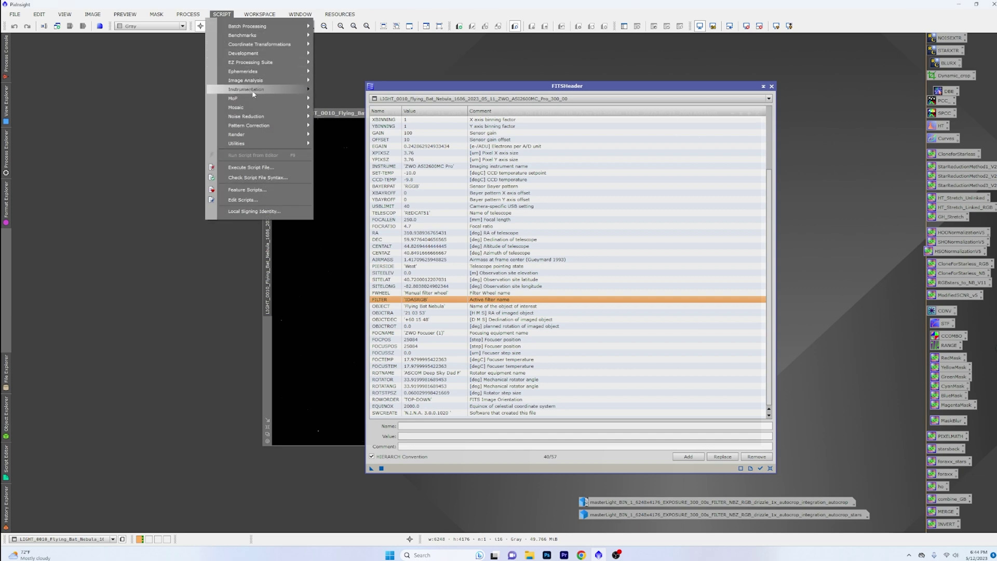
pyautogui.moveTo(258, 98)
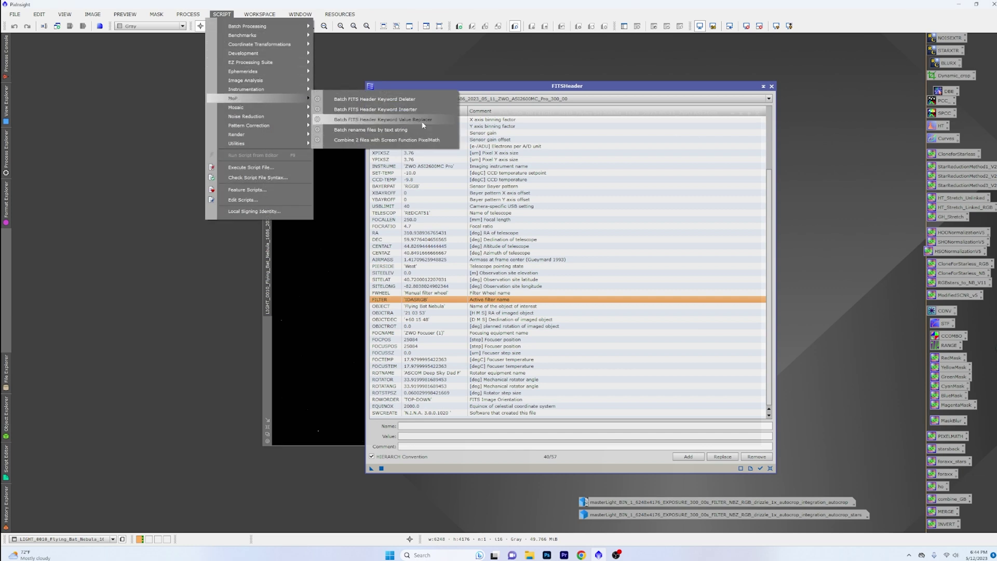
pyautogui.click(363, 120)
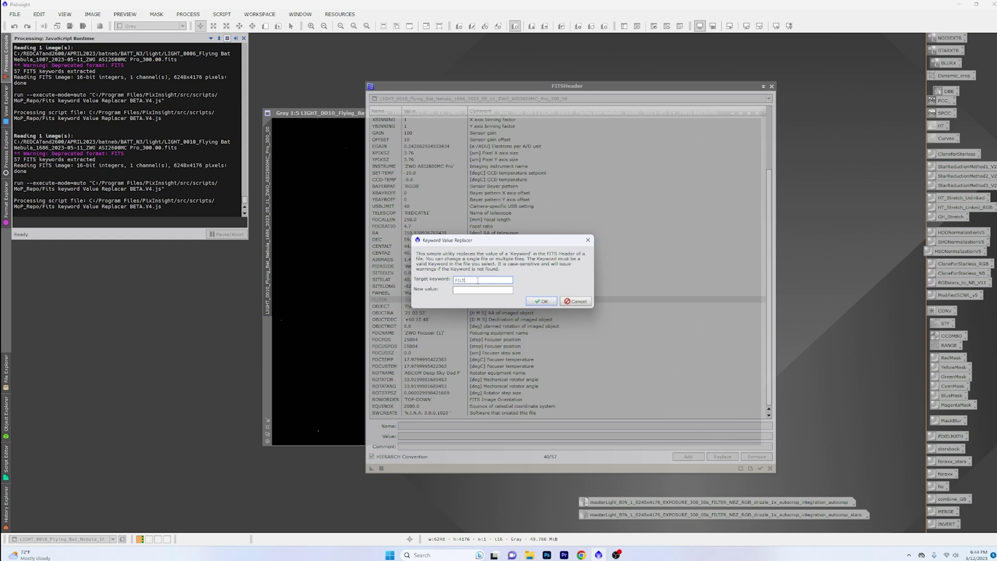
pyautogui.write('FILTER')
pyautogui.press('Tab')
# - Open BATT_N3's light folder and widen the Name column to show full file names
pyautogui.click(529, 555)
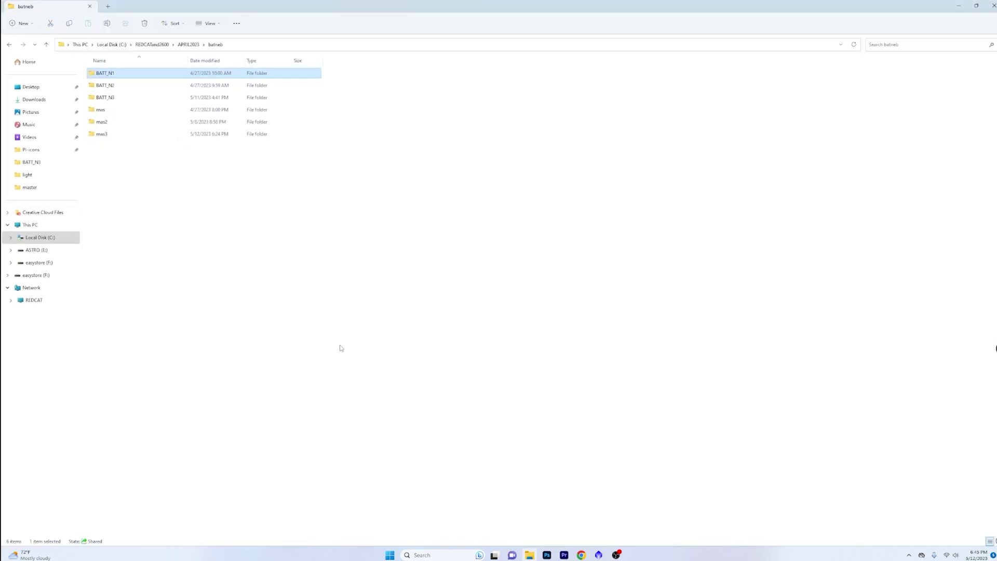
pyautogui.doubleClick(123, 97)
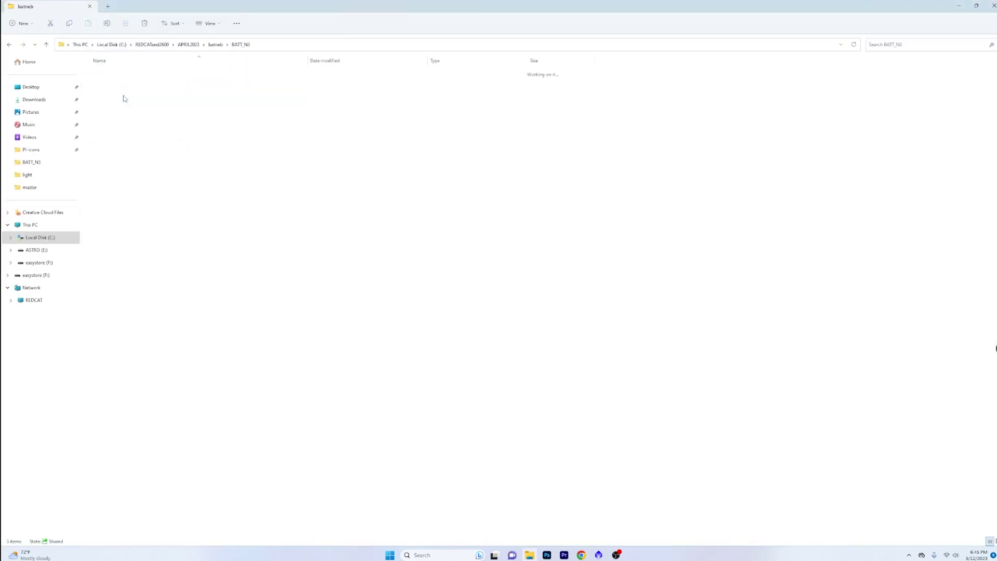
pyautogui.doubleClick(123, 99)
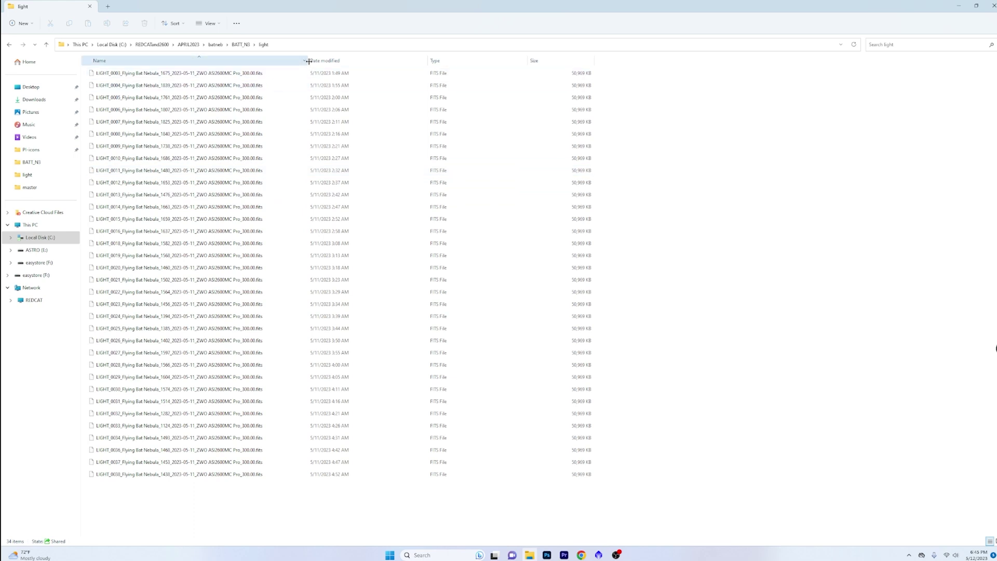
pyautogui.moveTo(308, 62); pyautogui.dragTo(372, 65)
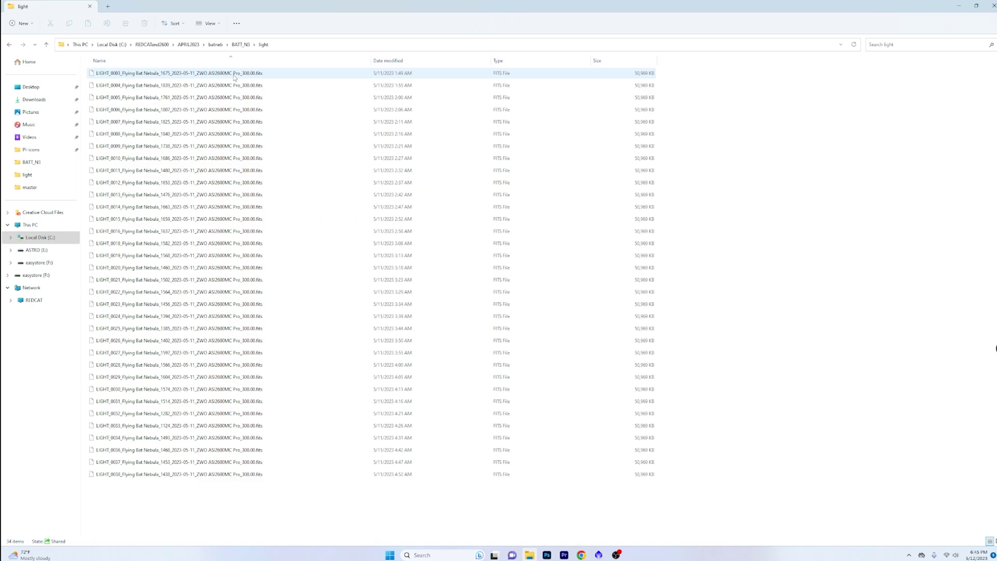
# - Close the LIGHT_0010 frame and confirm the FILTER-to-NBZ replacement settings
pyautogui.click(599, 554)
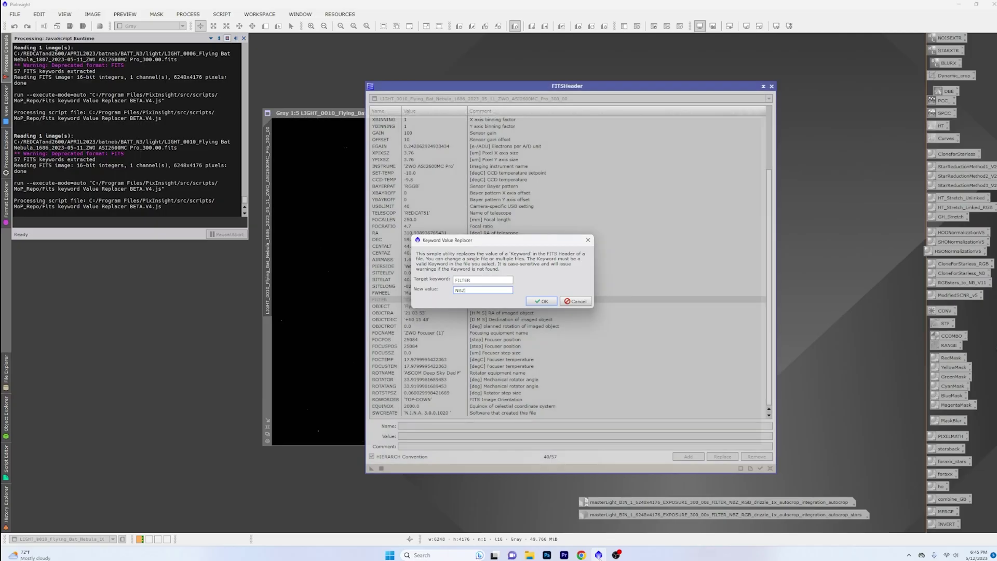
pyautogui.click(578, 301)
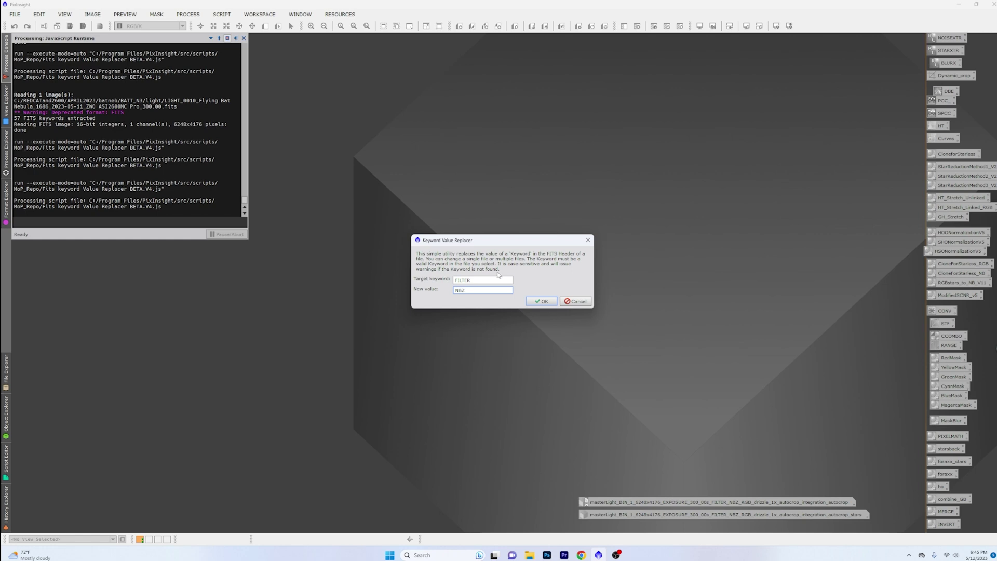
pyautogui.click(542, 301)
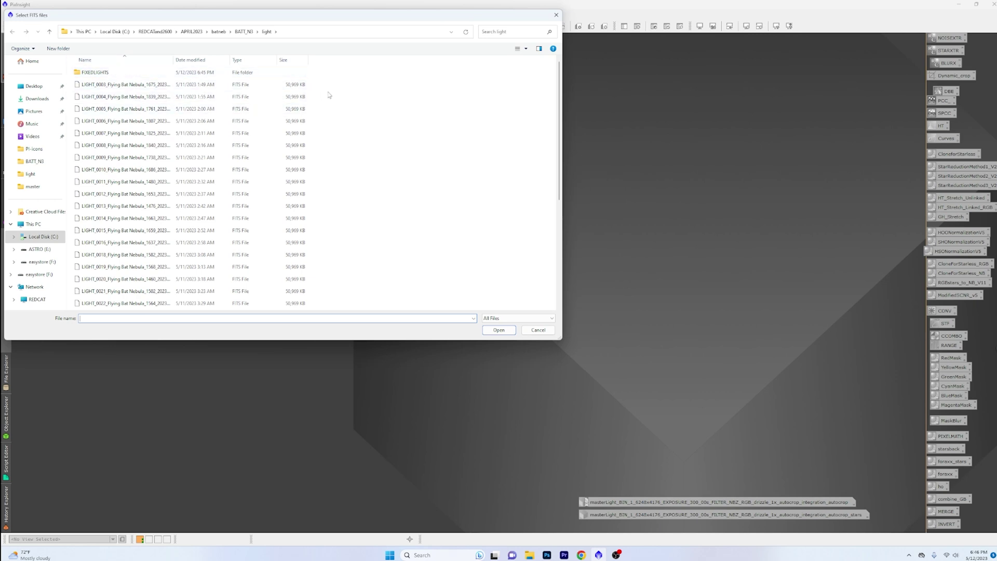
# - Delete the FIXEDLIGHTS folder and apply the NBZ FILTER value to all BATT_N3 light frames
pyautogui.rightClick(105, 72)
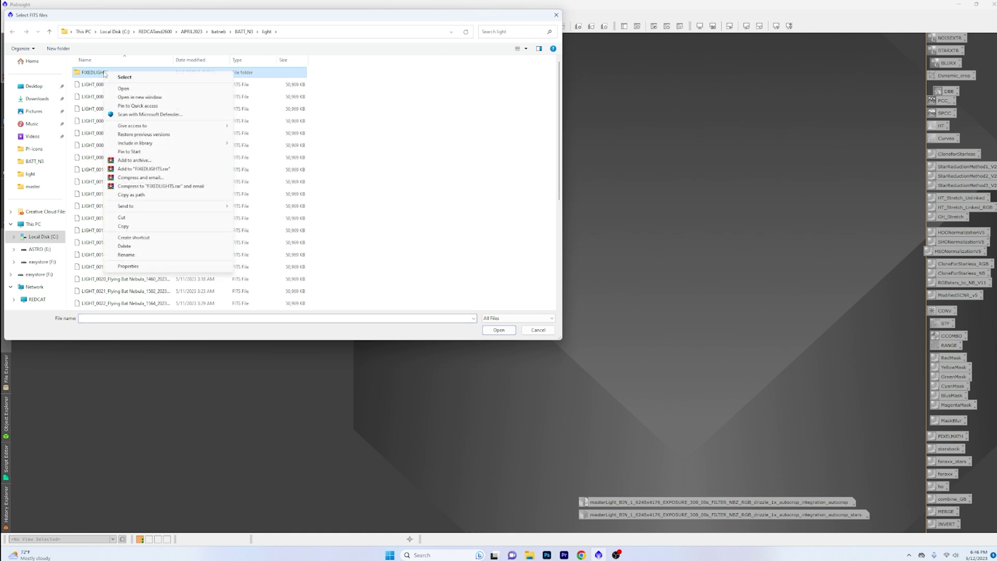
pyautogui.click(151, 246)
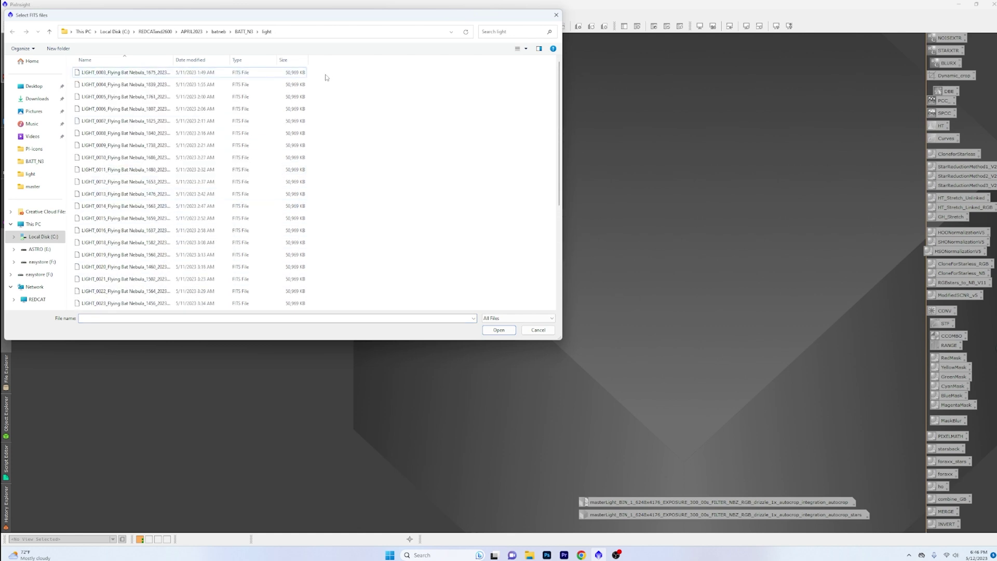
pyautogui.moveTo(326, 73); pyautogui.dragTo(213, 341)
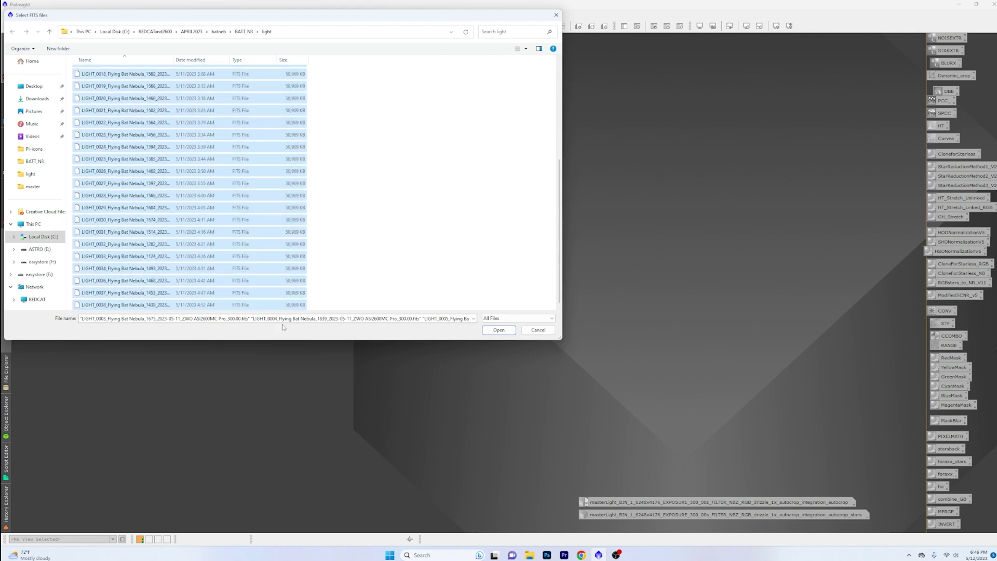
pyautogui.click(498, 330)
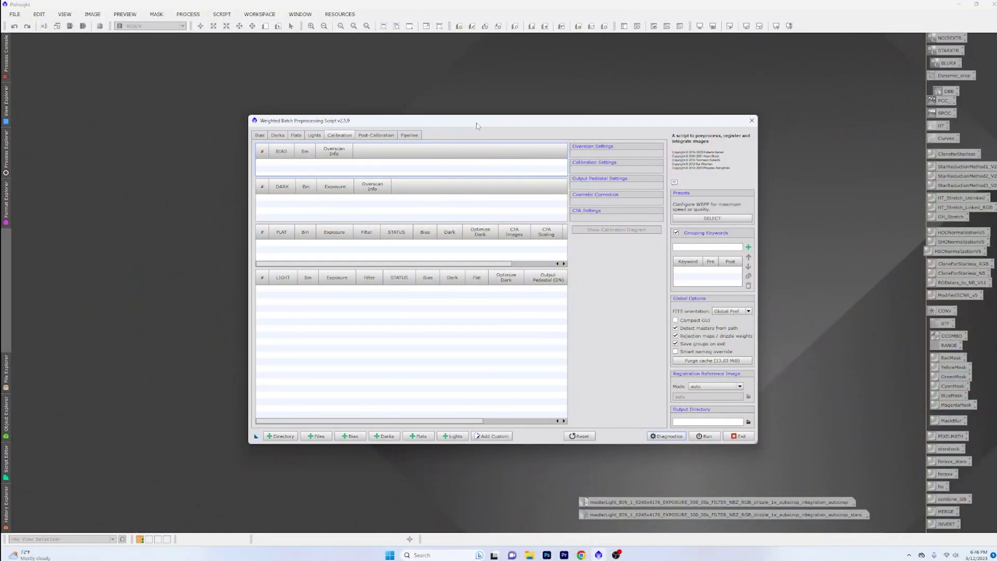
# - Move the WBPP window and choose batneb\mas3 as its output directory
pyautogui.moveTo(477, 125); pyautogui.dragTo(383, 76)
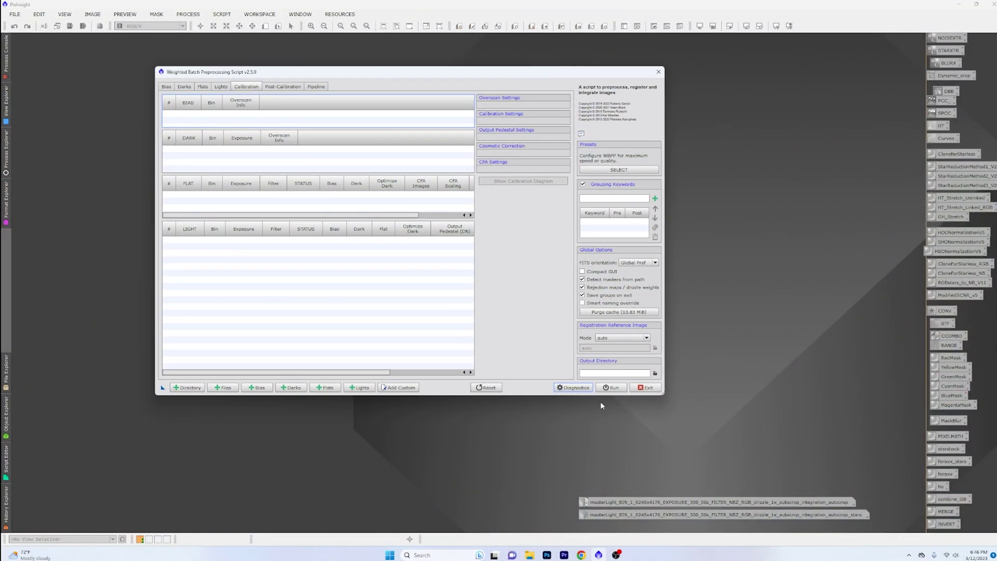
pyautogui.click(655, 373)
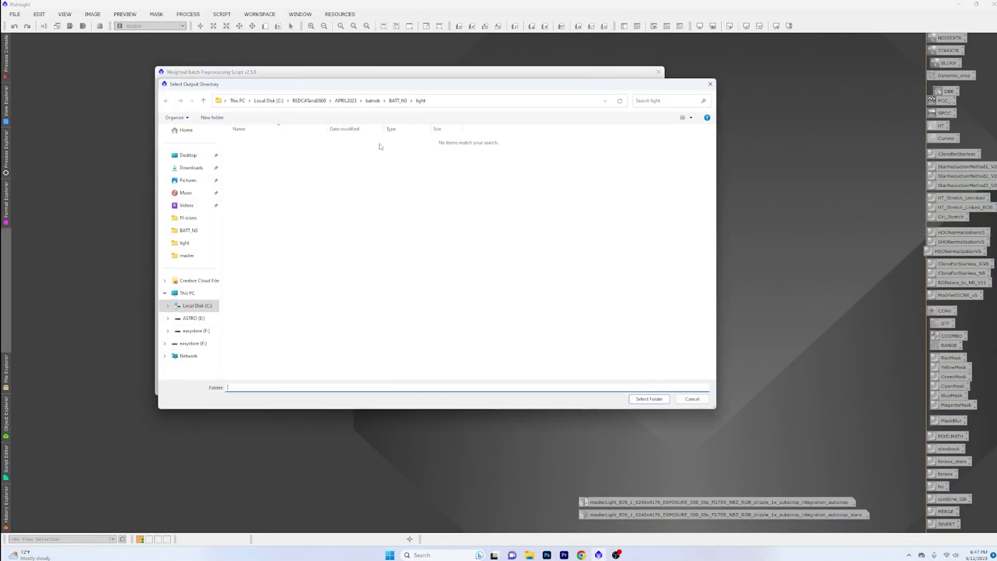
pyautogui.click(372, 101)
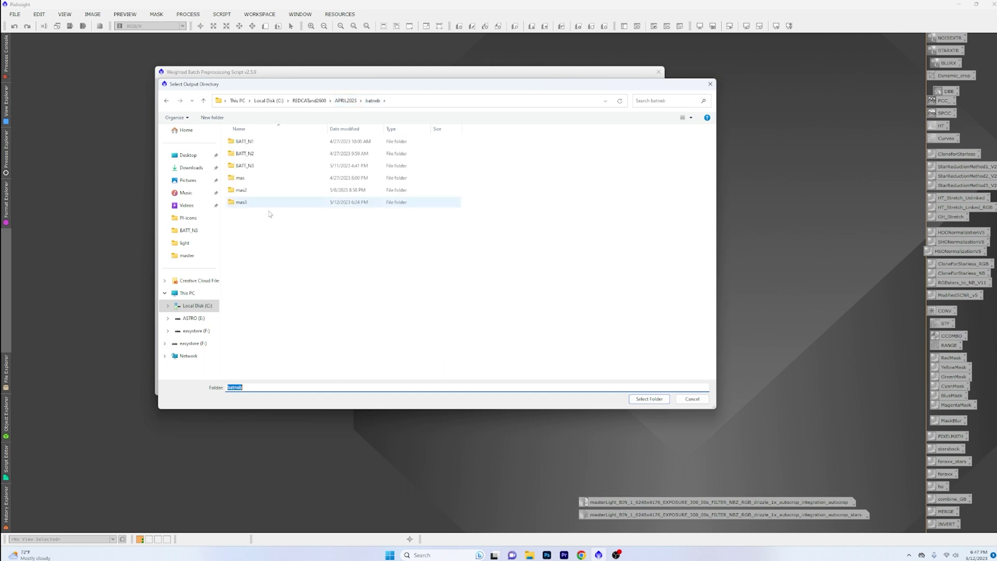
pyautogui.doubleClick(241, 202)
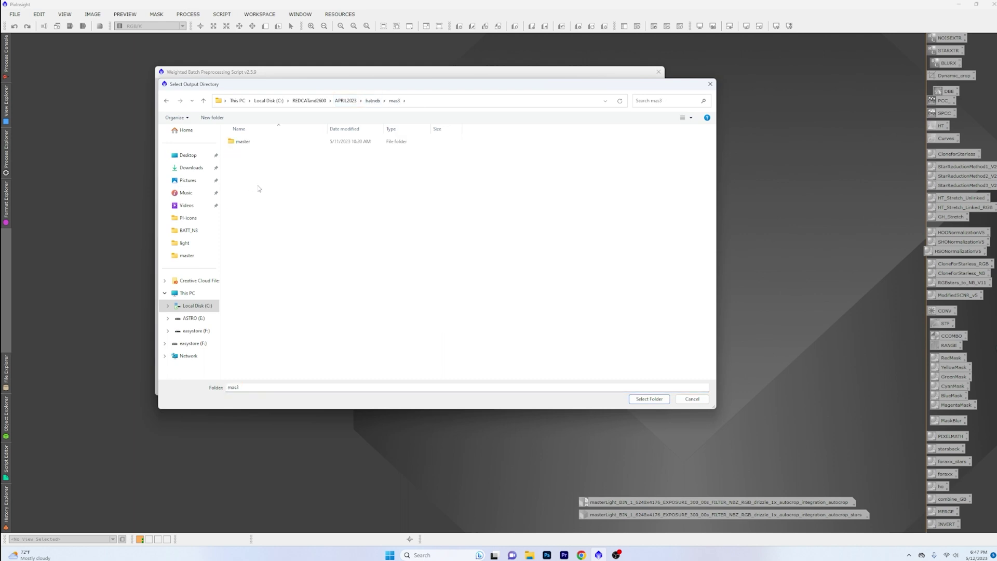
pyautogui.click(166, 102)
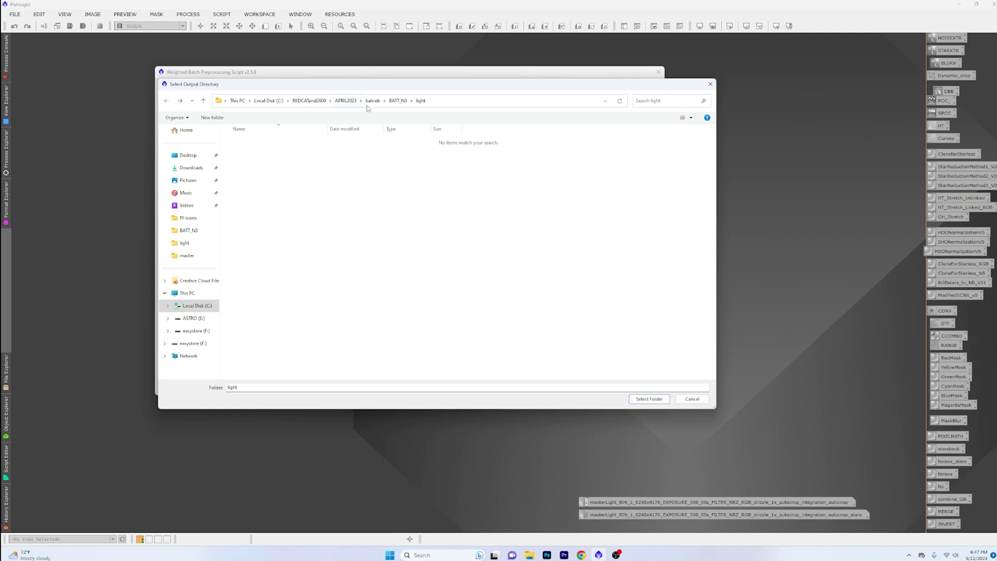
pyautogui.click(399, 101)
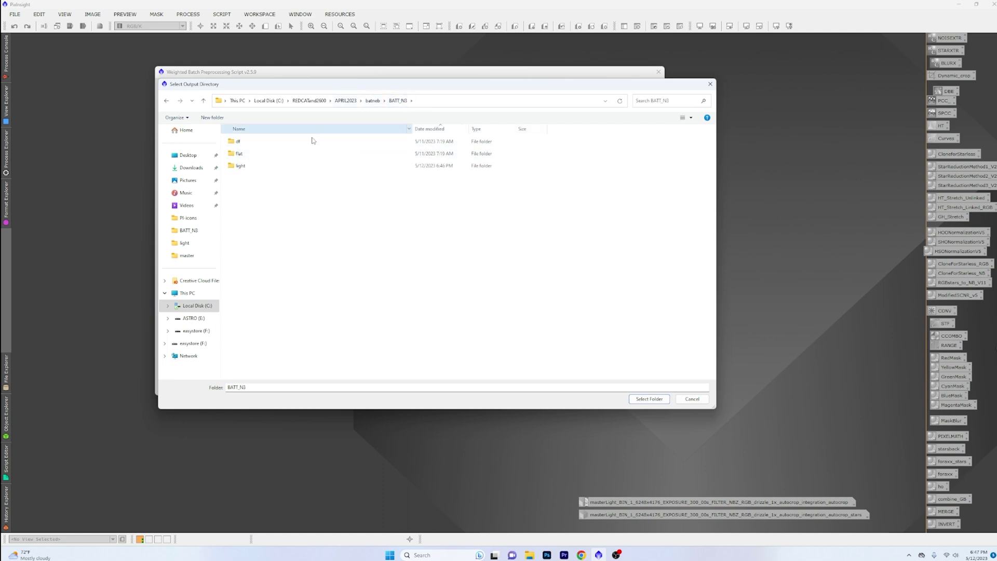
pyautogui.click(373, 100)
pyautogui.click(267, 203)
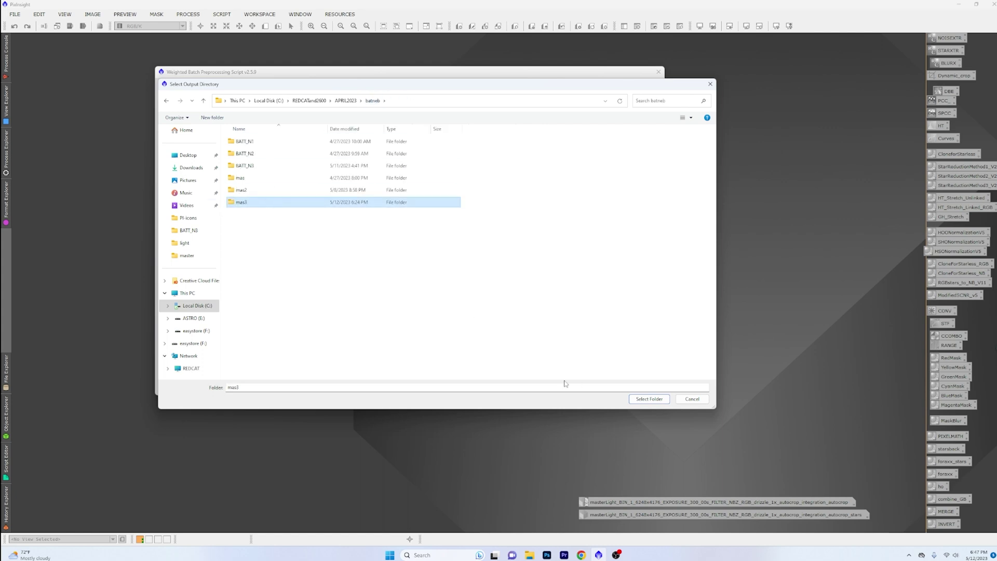
pyautogui.click(653, 400)
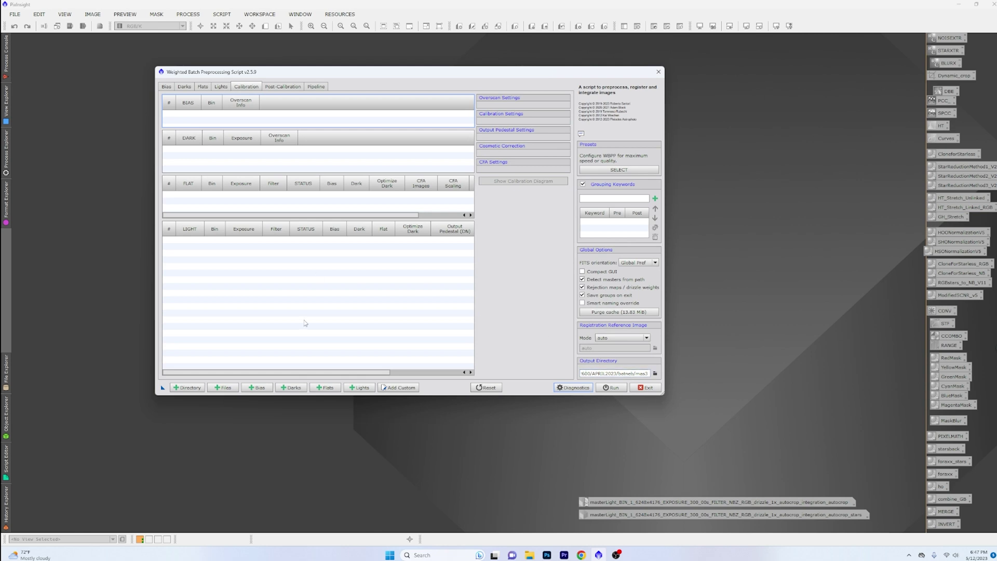
# - Add the 30 bias frames from the Bias folder to WBPP
pyautogui.click(188, 387)
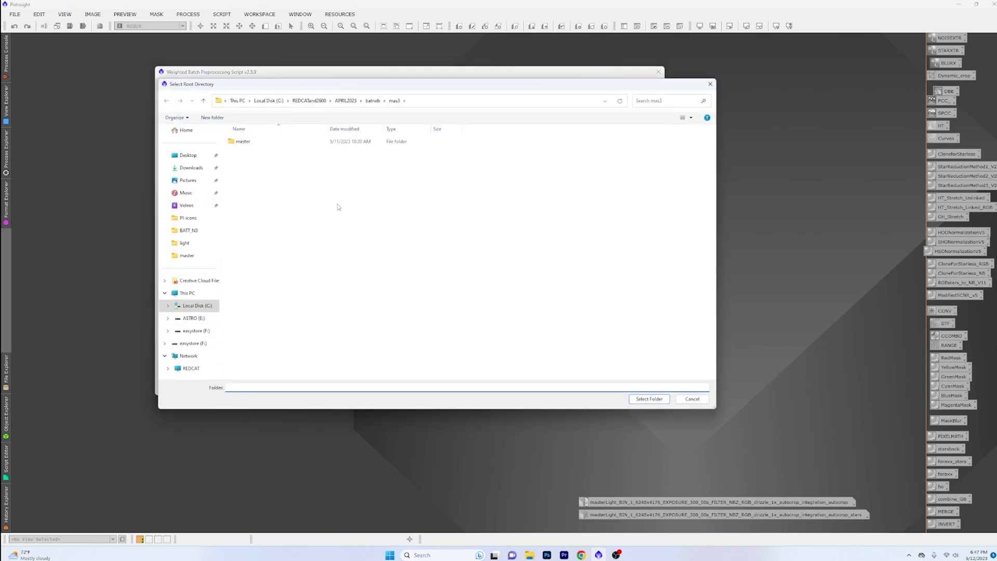
pyautogui.click(310, 101)
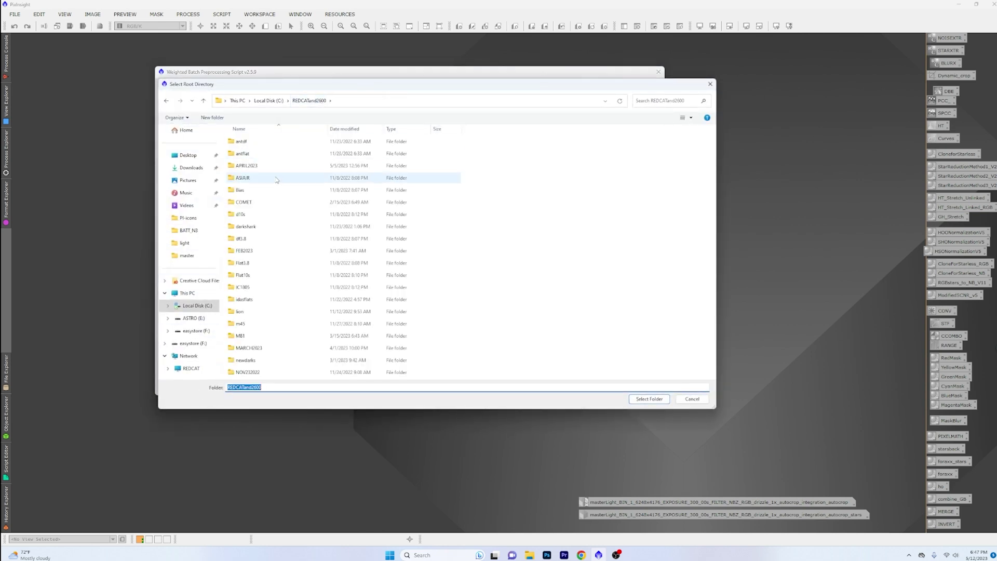
pyautogui.click(260, 190)
pyautogui.click(668, 401)
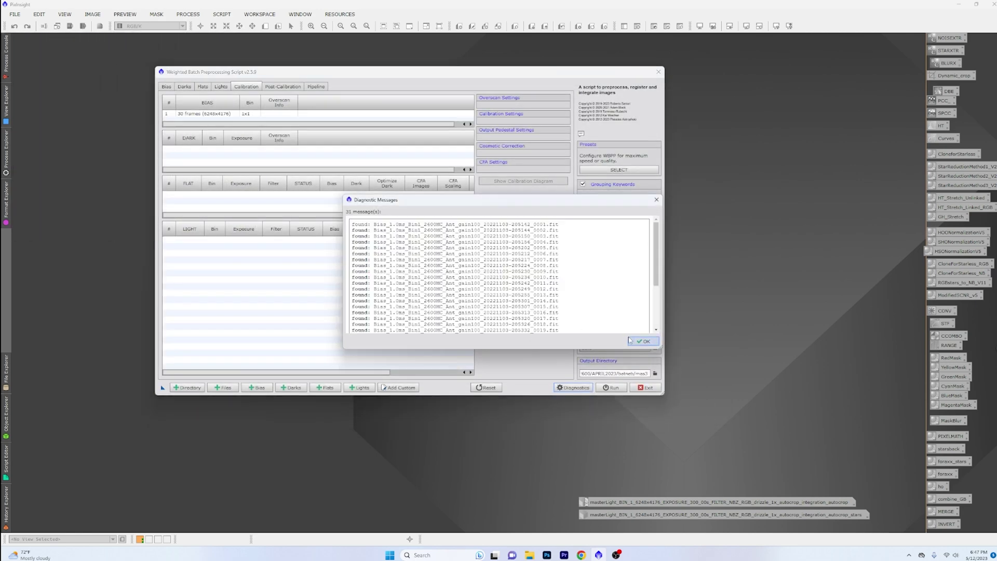
pyautogui.click(631, 340)
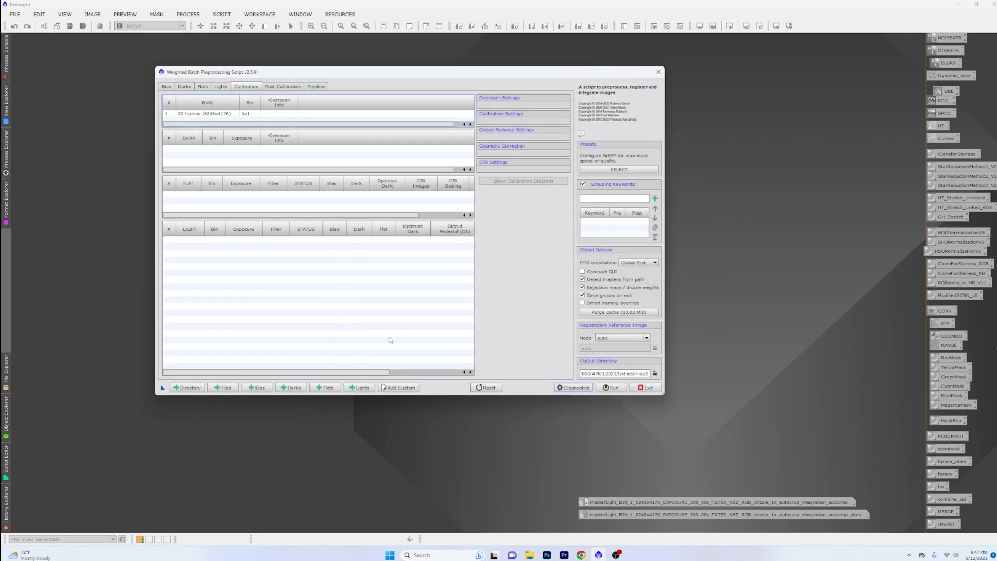
# - Add the 25 300 s dark frames from the newdarks folder
pyautogui.click(223, 387)
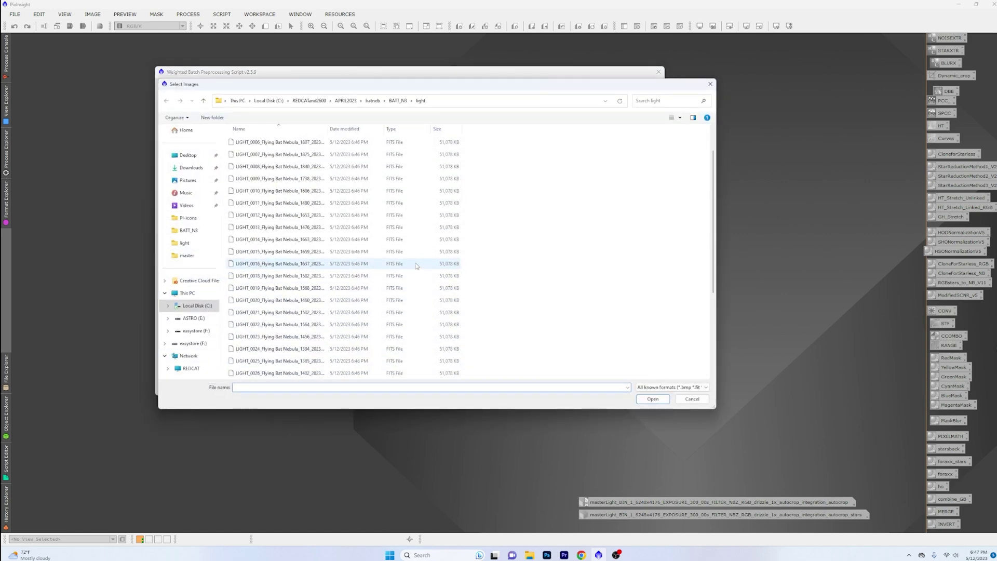
pyautogui.click(312, 101)
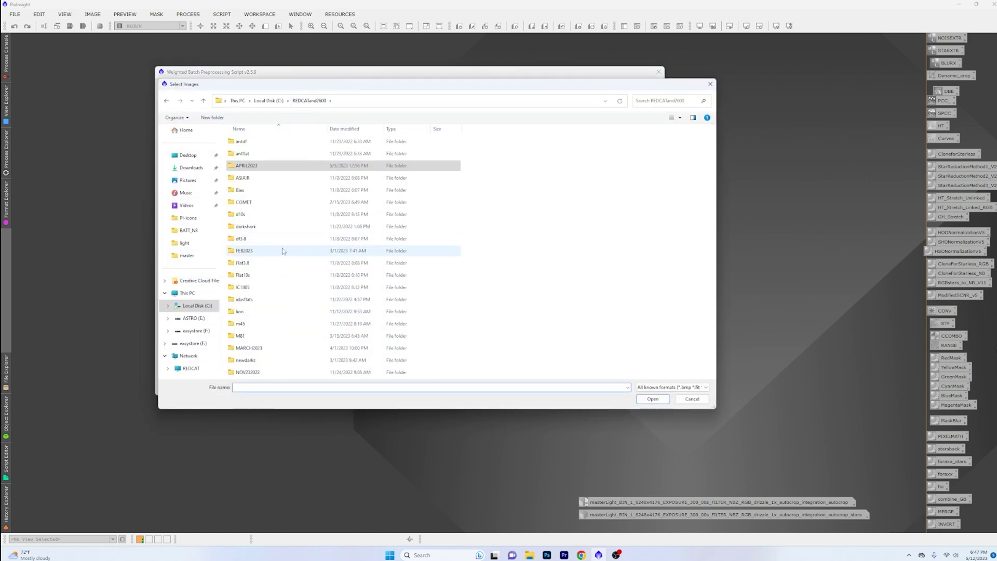
pyautogui.doubleClick(269, 361)
pyautogui.scroll(1, 416, 246)
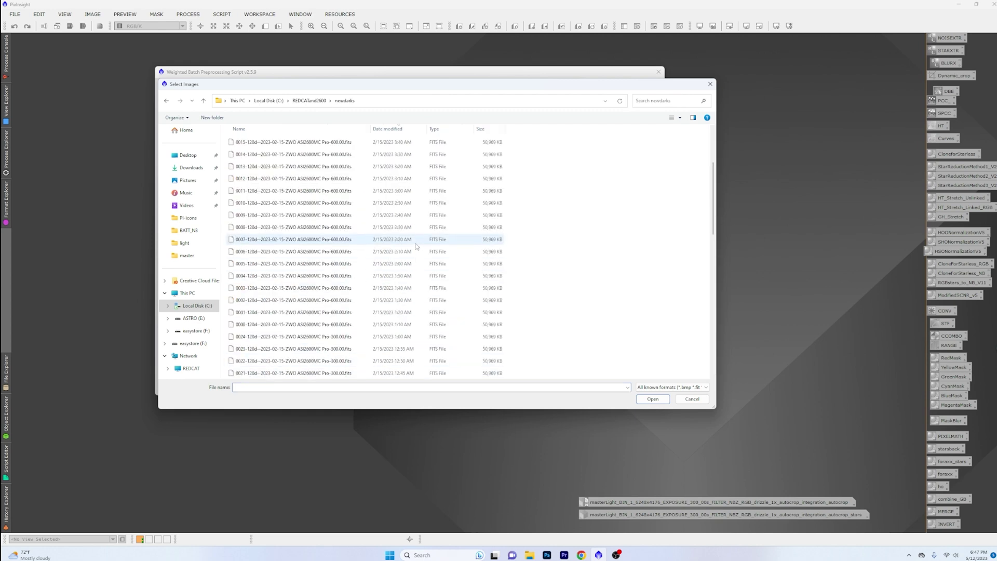
pyautogui.scroll(-4, 416, 246)
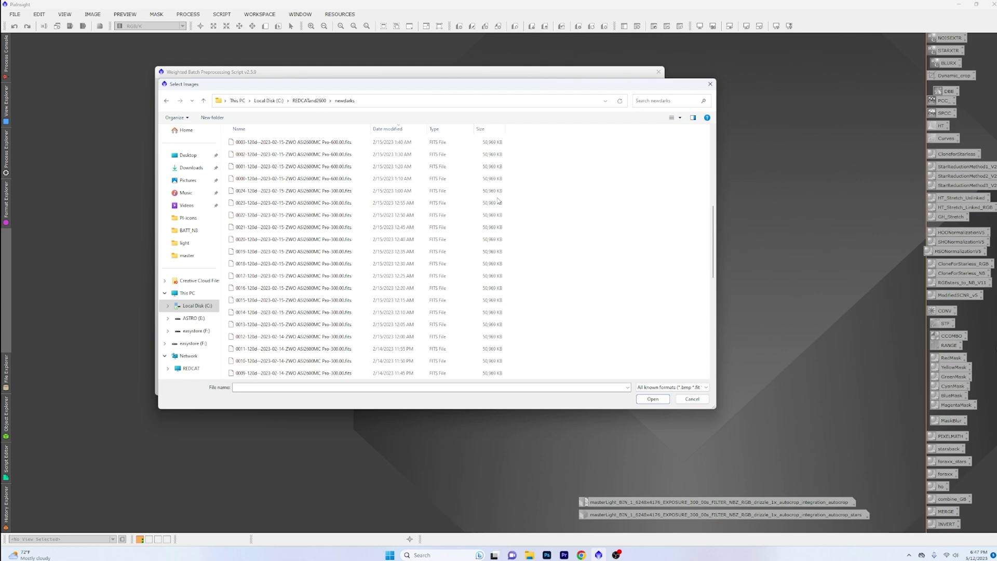
pyautogui.moveTo(520, 189); pyautogui.dragTo(356, 240)
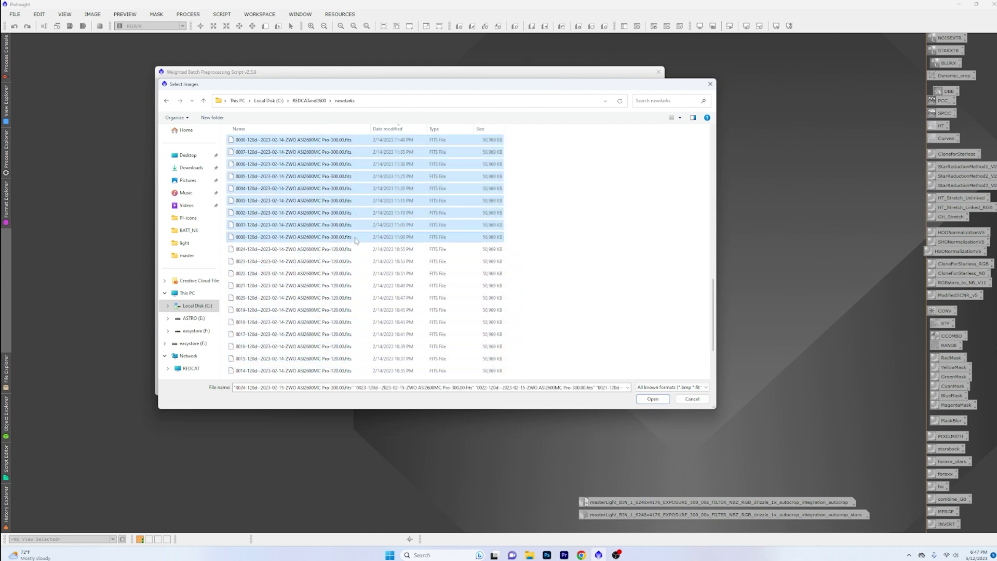
pyautogui.click(653, 399)
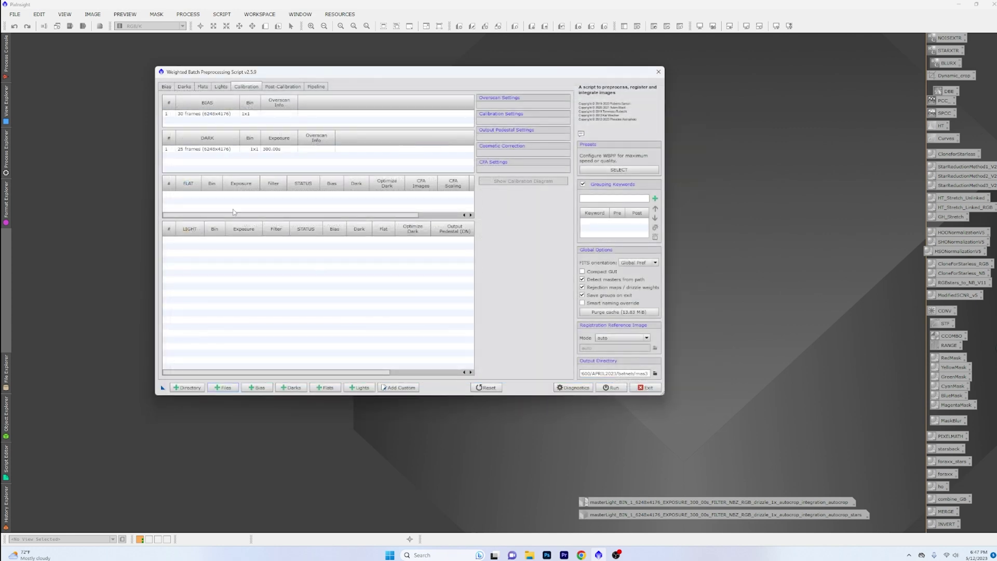
# - Browse to APRIL2023\batneb and pick the BATT_N1 folder as a directory to add
pyautogui.click(198, 388)
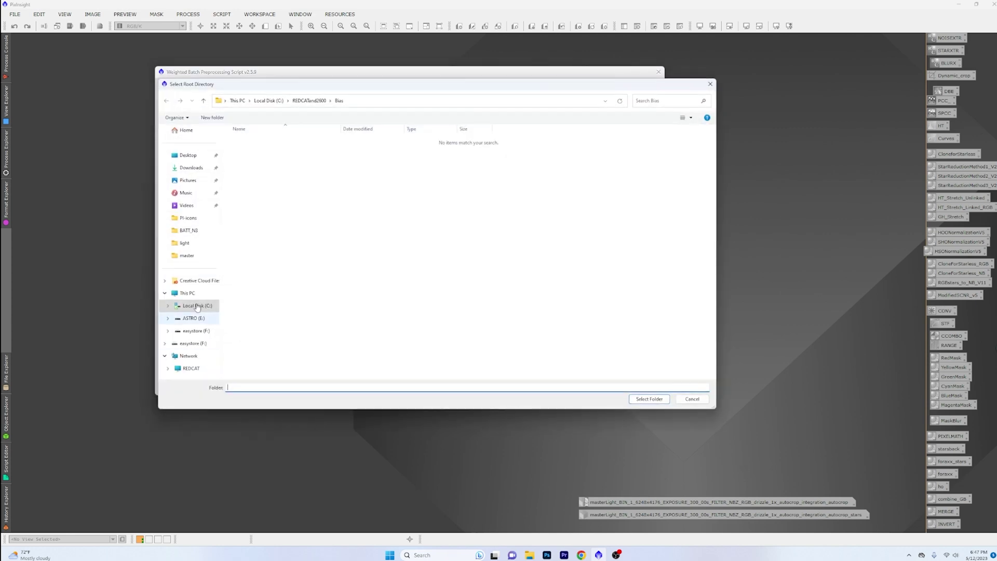
pyautogui.click(320, 103)
pyautogui.doubleClick(281, 166)
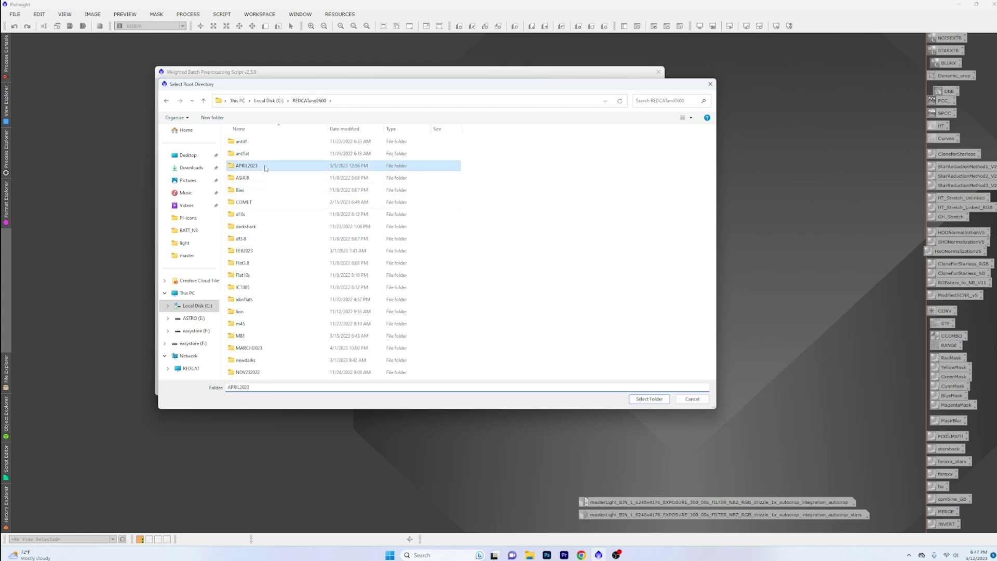
pyautogui.doubleClick(243, 141)
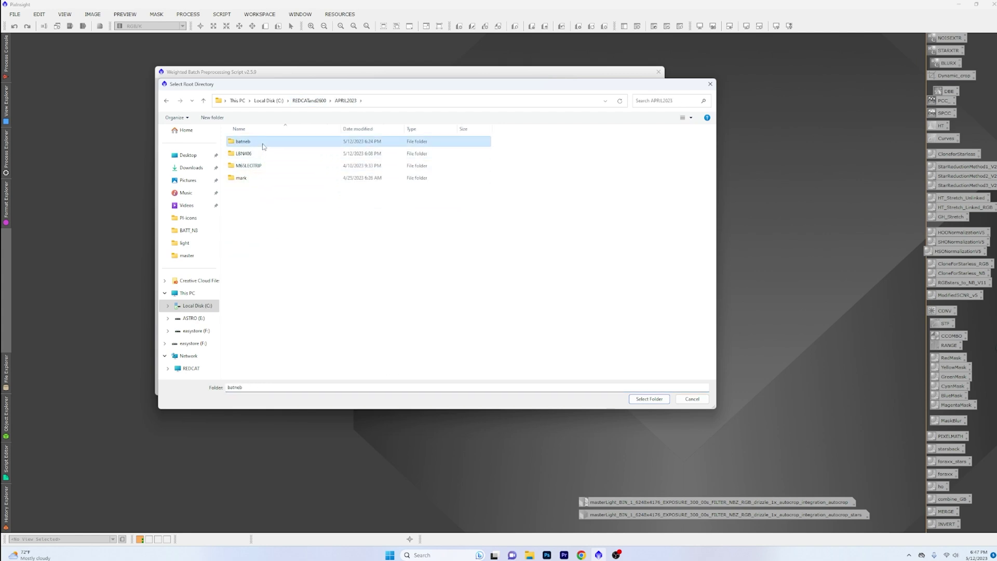
pyautogui.click(257, 142)
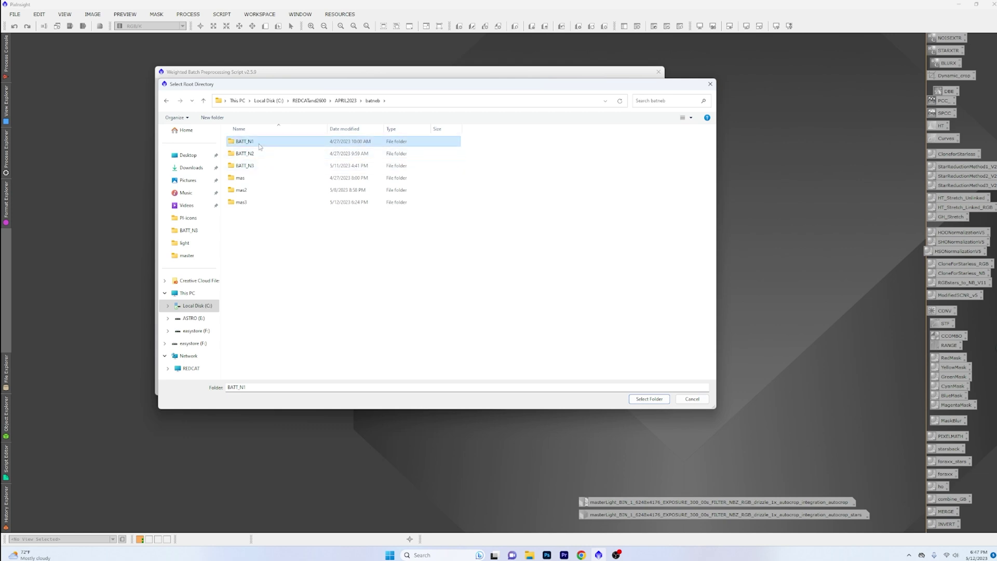
# - Load the BATT_N1, BATT_N2 and BATT_N3 night folders from batneb, clearing the diagnostics after each
pyautogui.click(649, 399)
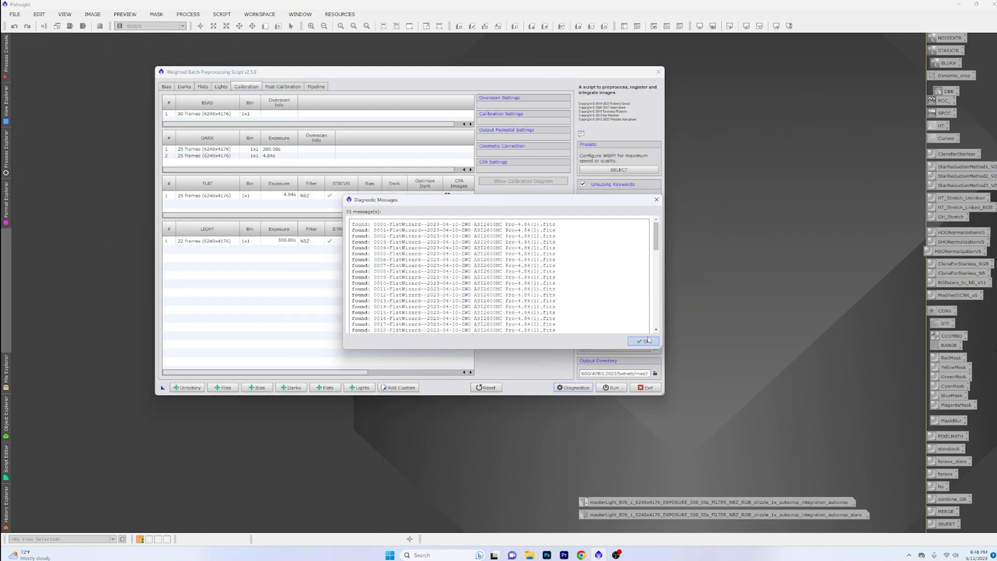
pyautogui.click(640, 339)
pyautogui.click(188, 387)
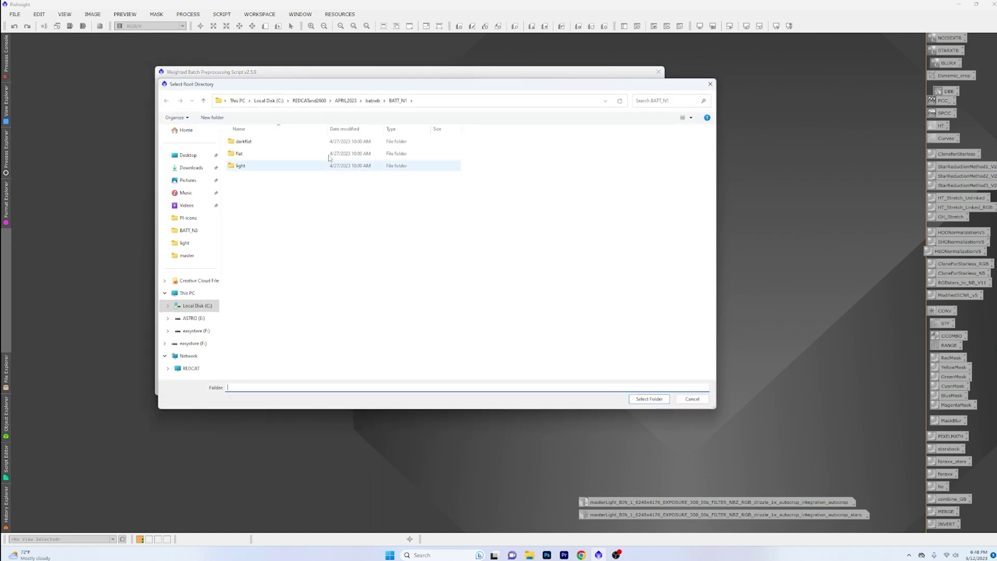
pyautogui.click(373, 101)
pyautogui.click(280, 154)
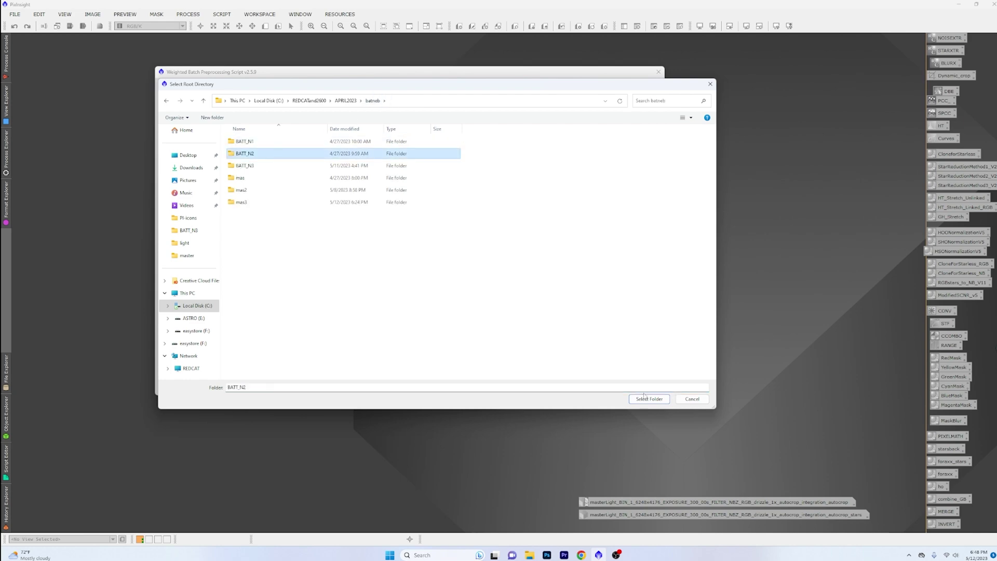
pyautogui.click(649, 399)
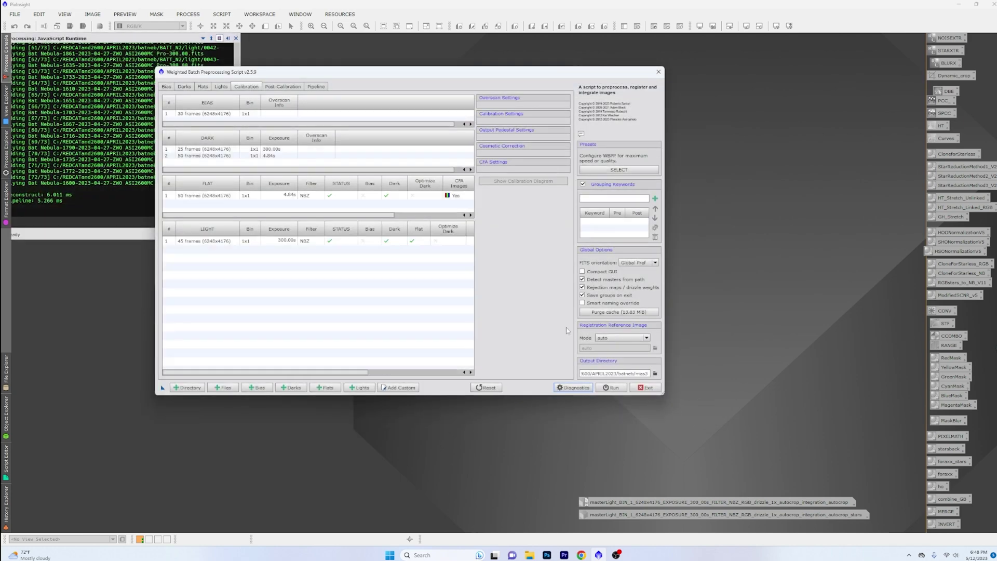
pyautogui.click(643, 340)
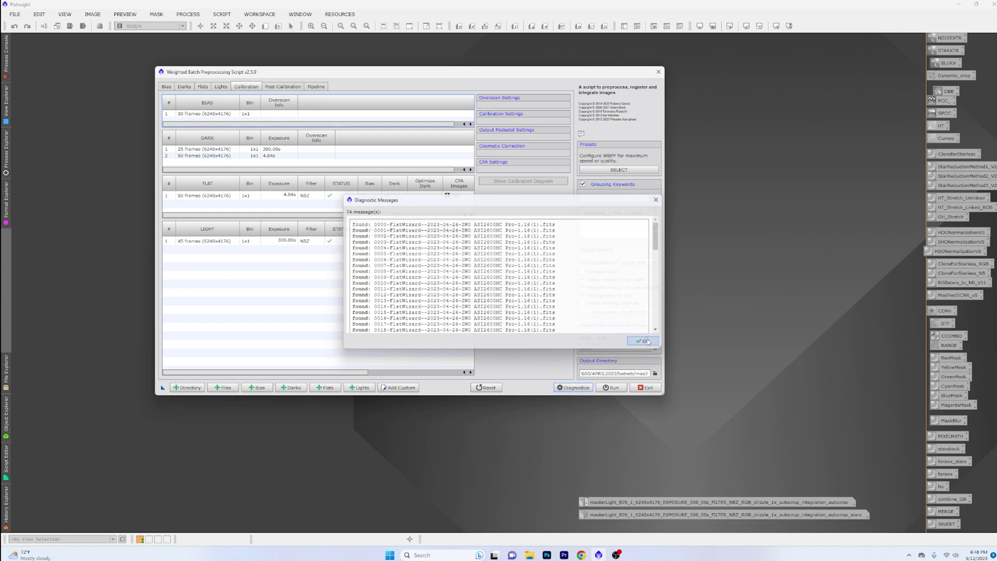
pyautogui.click(184, 389)
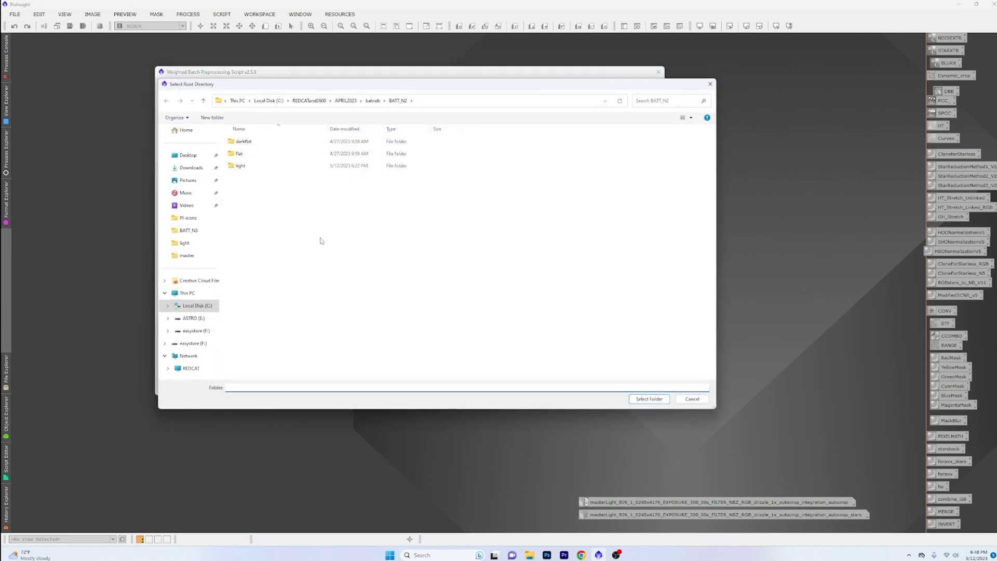
pyautogui.click(380, 104)
pyautogui.click(263, 166)
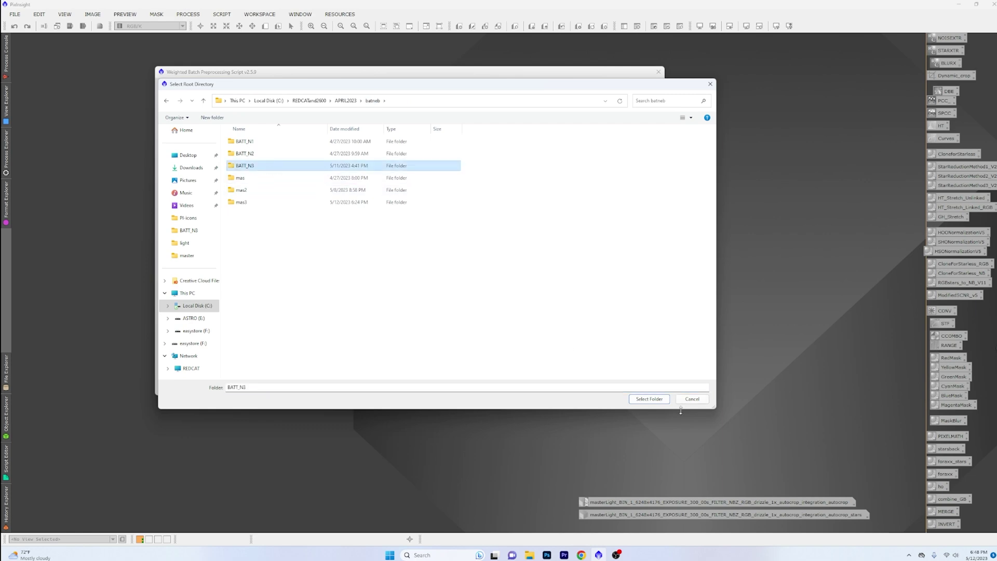
pyautogui.click(650, 399)
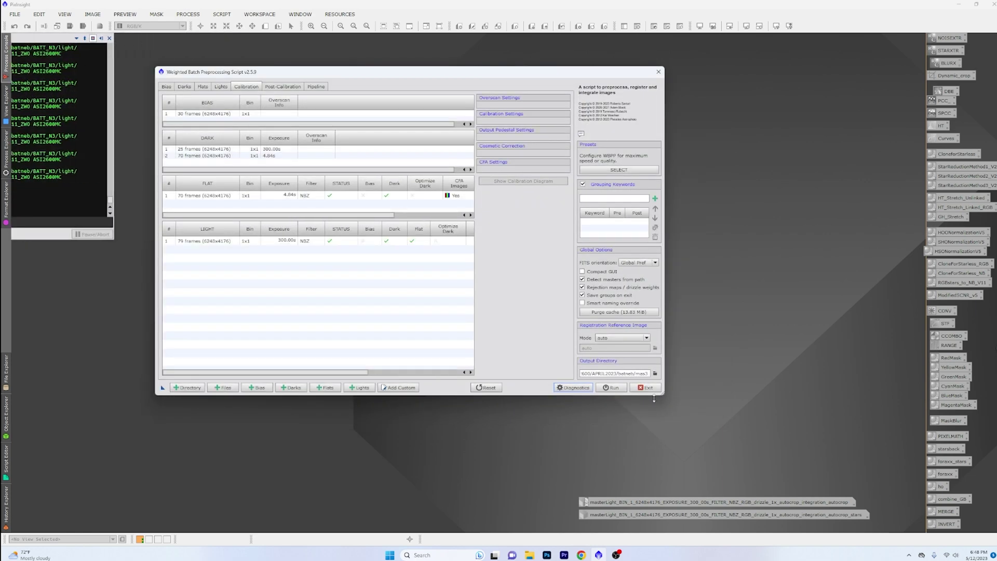
pyautogui.click(642, 338)
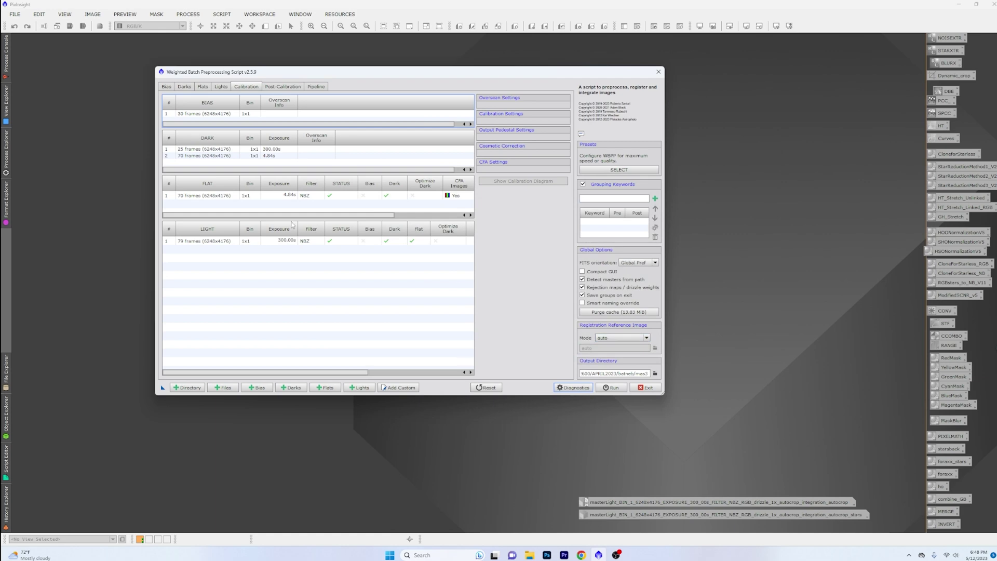
# - Review the loaded darks and flats, then select the NBZ 300 s group of 79 lights
pyautogui.click(184, 86)
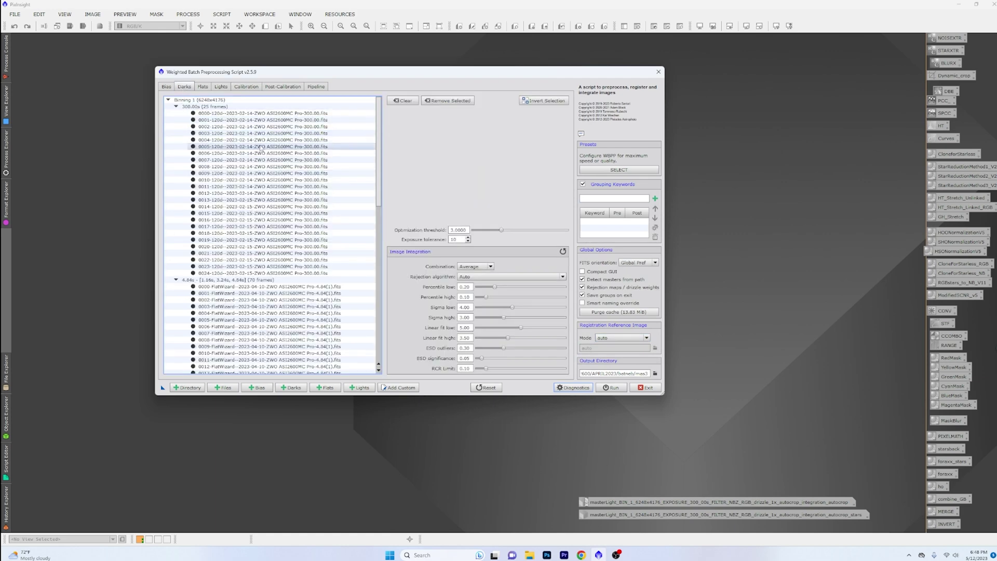
pyautogui.scroll(-15, 271, 214)
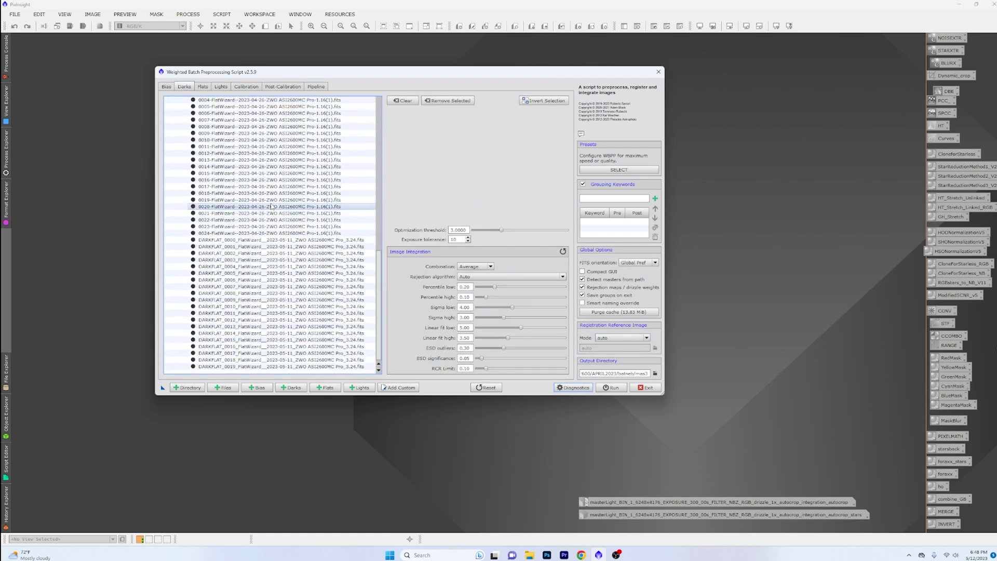
pyautogui.scroll(15, 272, 206)
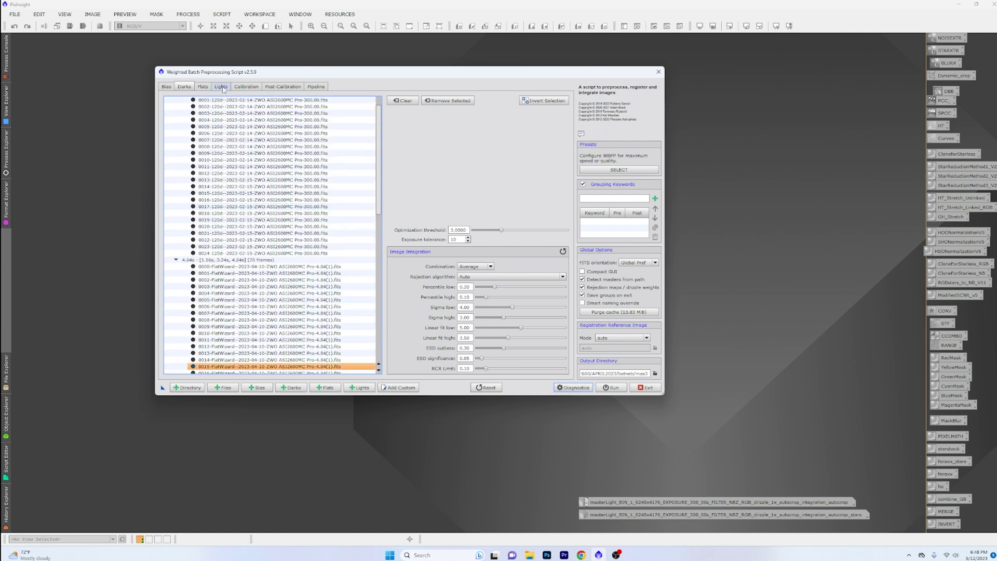
pyautogui.click(203, 87)
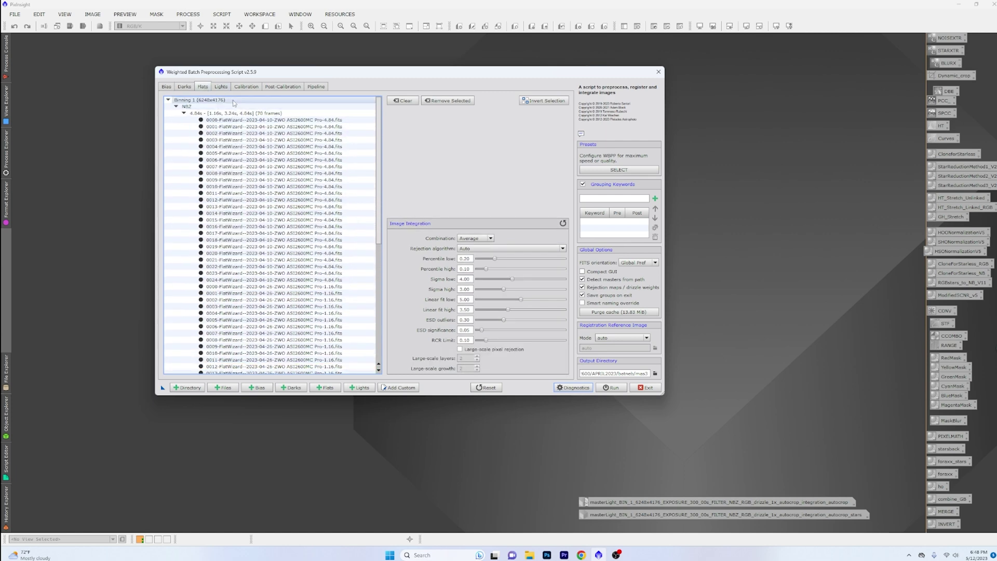
pyautogui.click(221, 87)
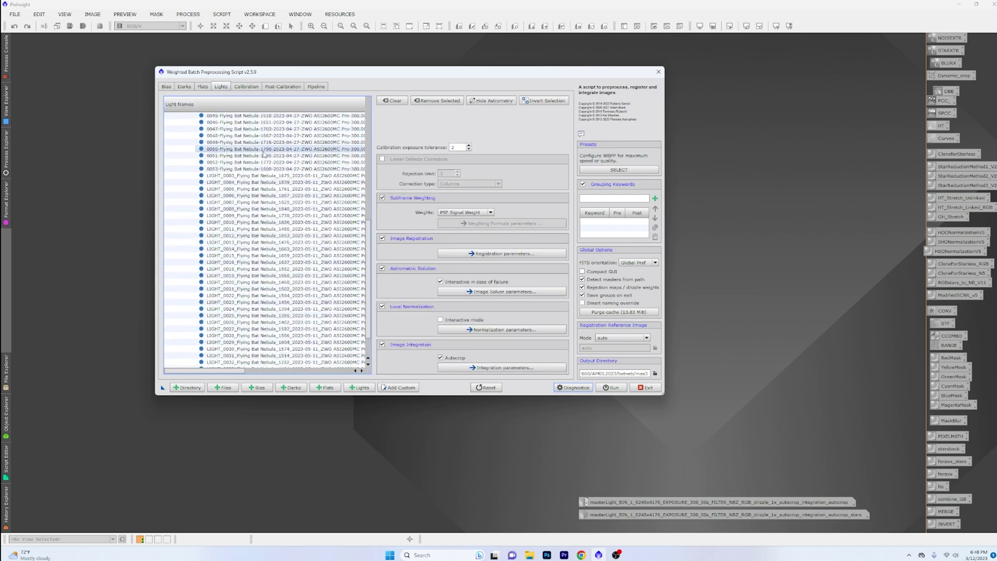
pyautogui.scroll(15, 263, 154)
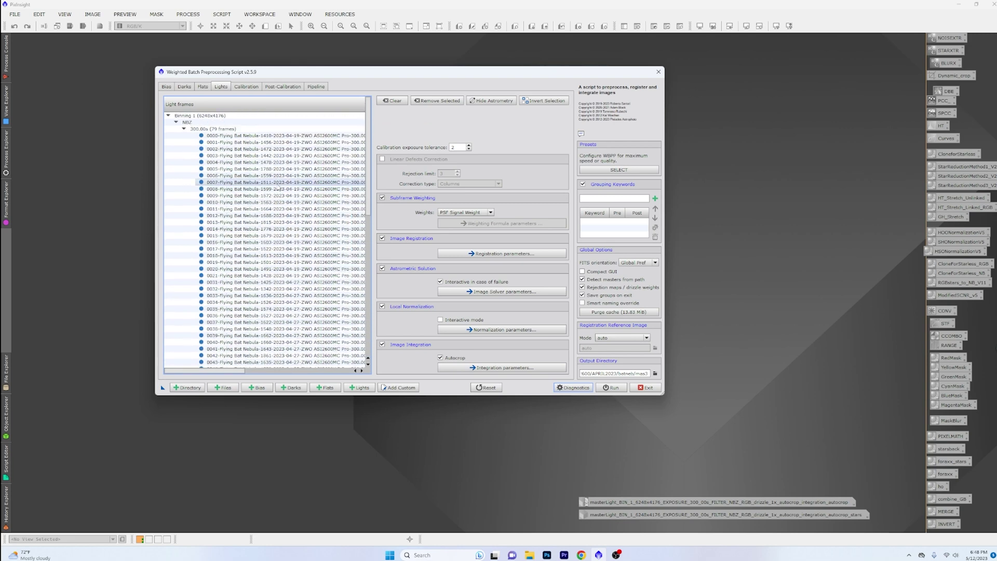
pyautogui.click(199, 124)
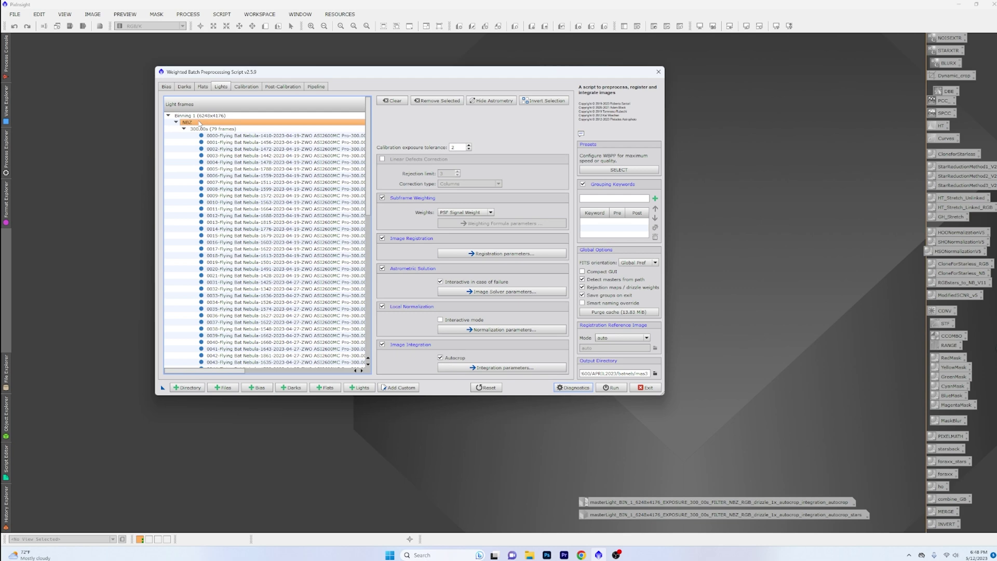
# - Add BATT as a grouping keyword so the frames split into nights N1, N2 and N3
pyautogui.click(602, 199)
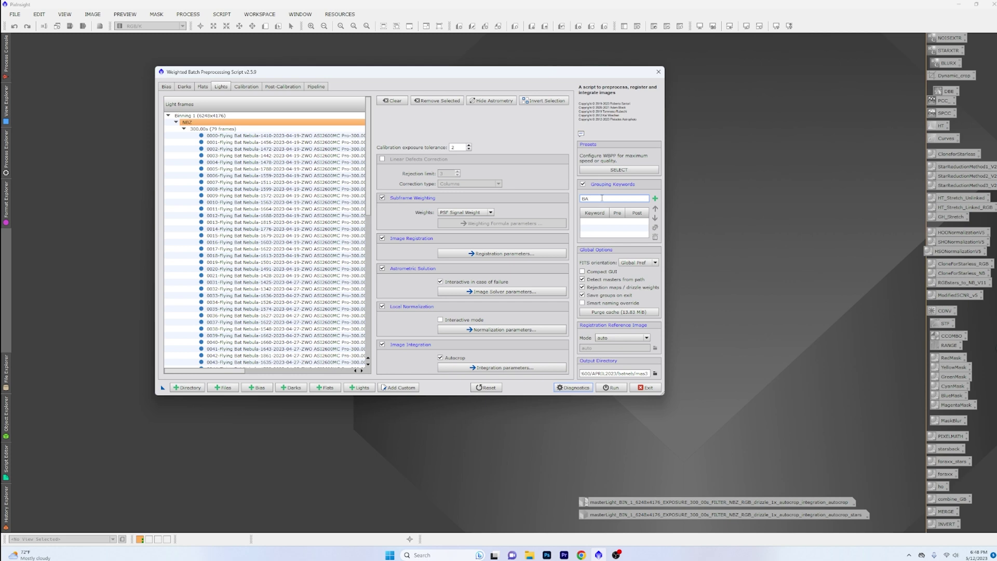
pyautogui.click(655, 198)
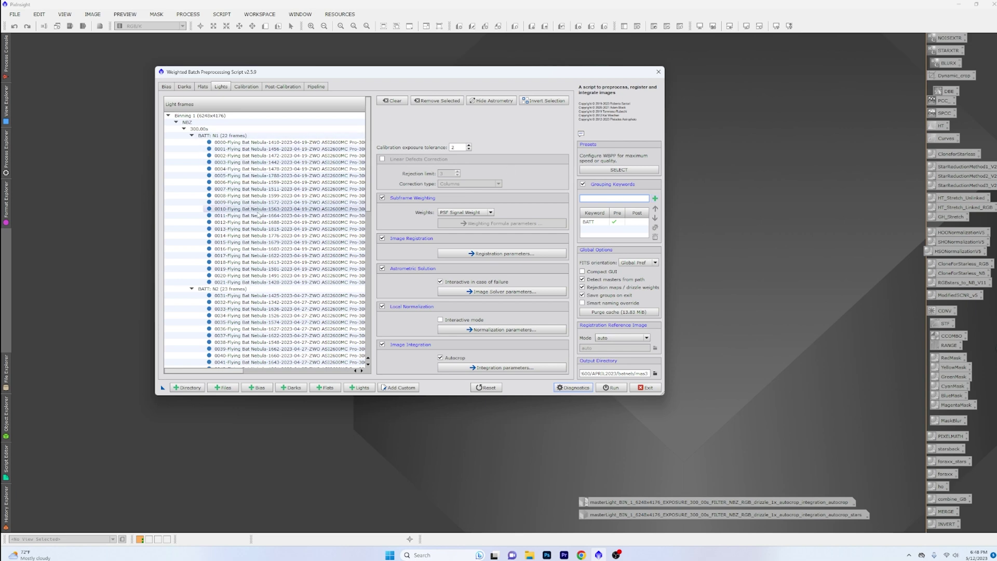
pyautogui.scroll(-5, 235, 262)
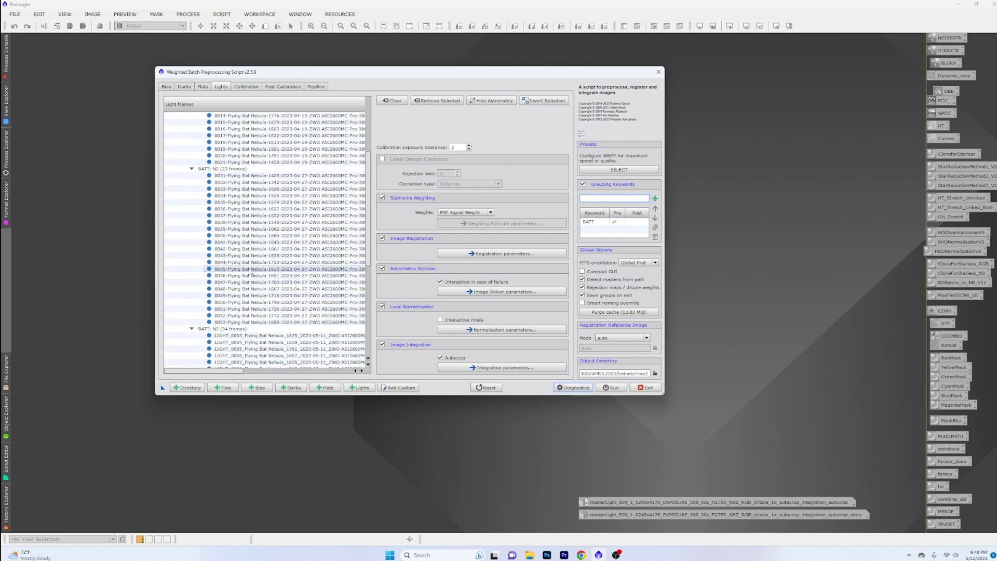
# - Enlarge the script window on the Calibration page and inspect the bias and 300 s dark groups
pyautogui.click(247, 88)
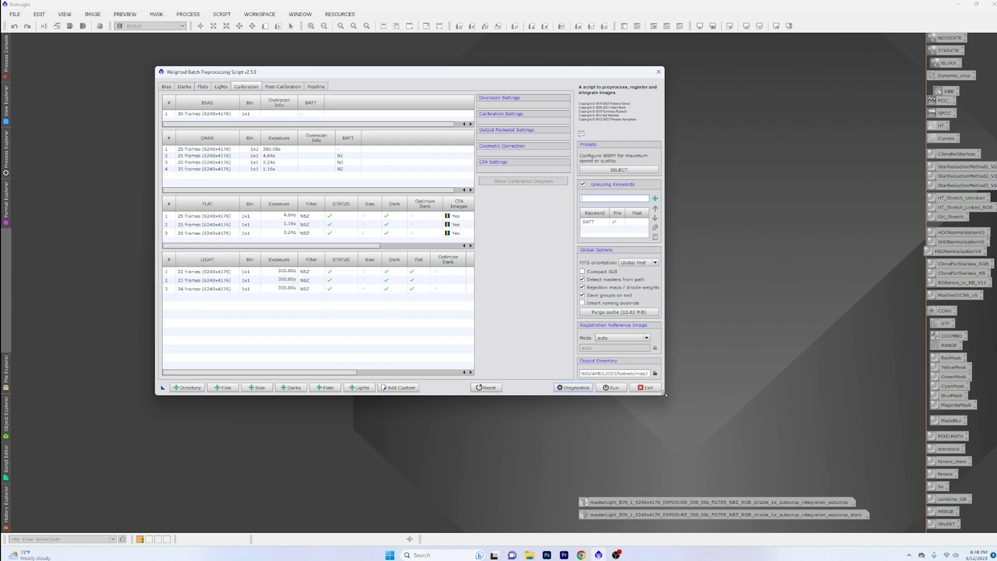
pyautogui.moveTo(664, 394); pyautogui.dragTo(857, 446)
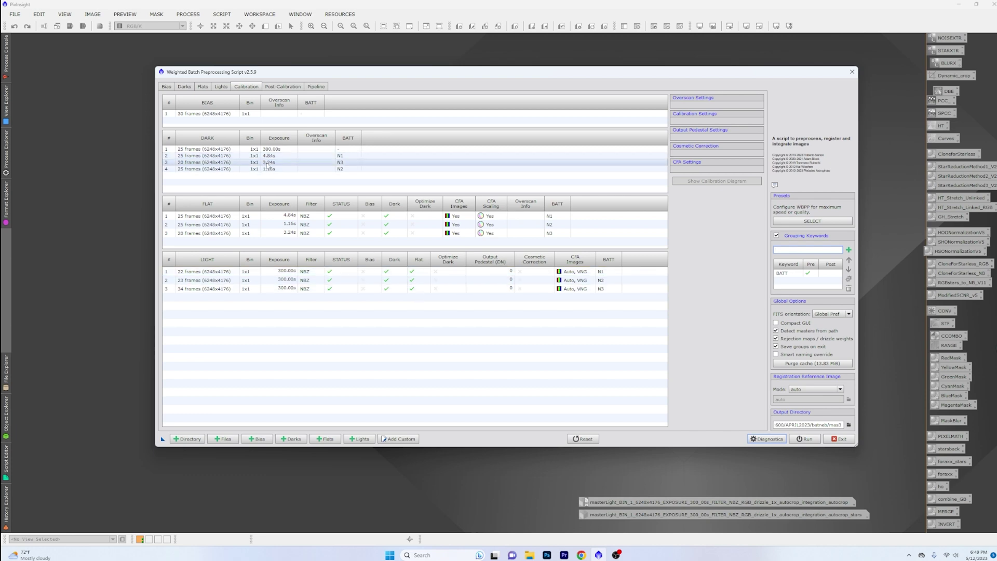
pyautogui.click(224, 113)
pyautogui.click(231, 149)
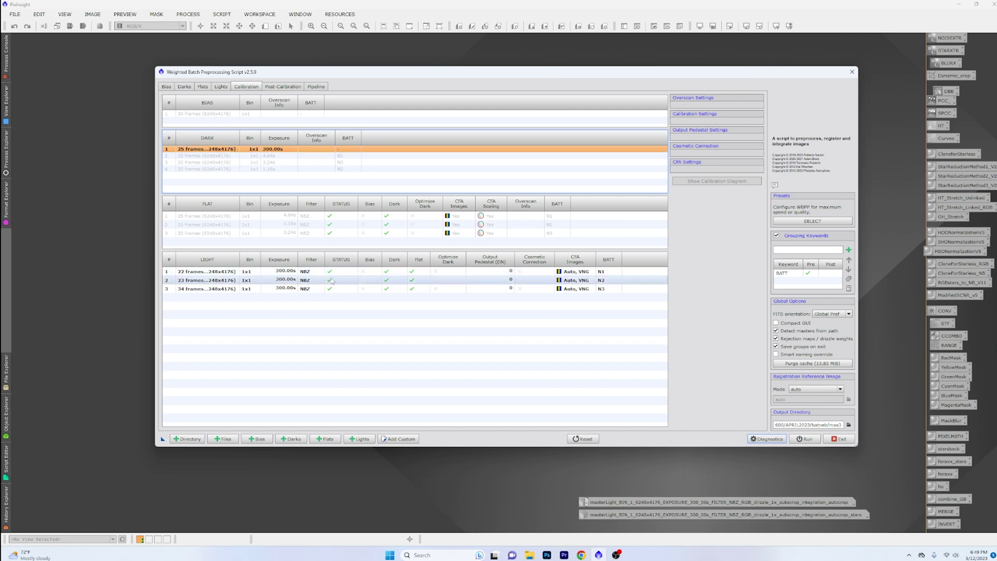
# - Check the Post-Calibration and Lights pages before returning to the calibration tables
pyautogui.click(289, 87)
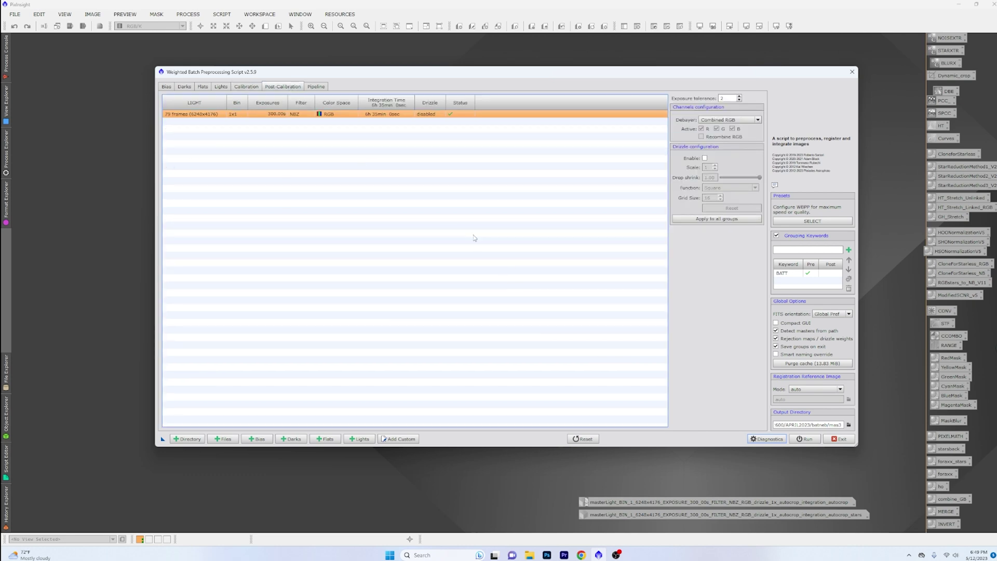
pyautogui.click(222, 88)
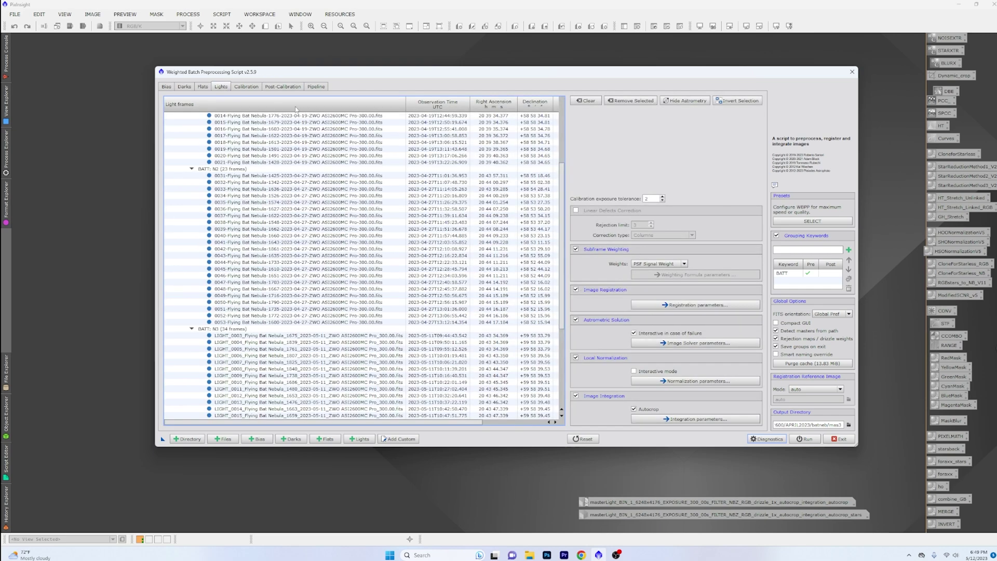
pyautogui.click(249, 87)
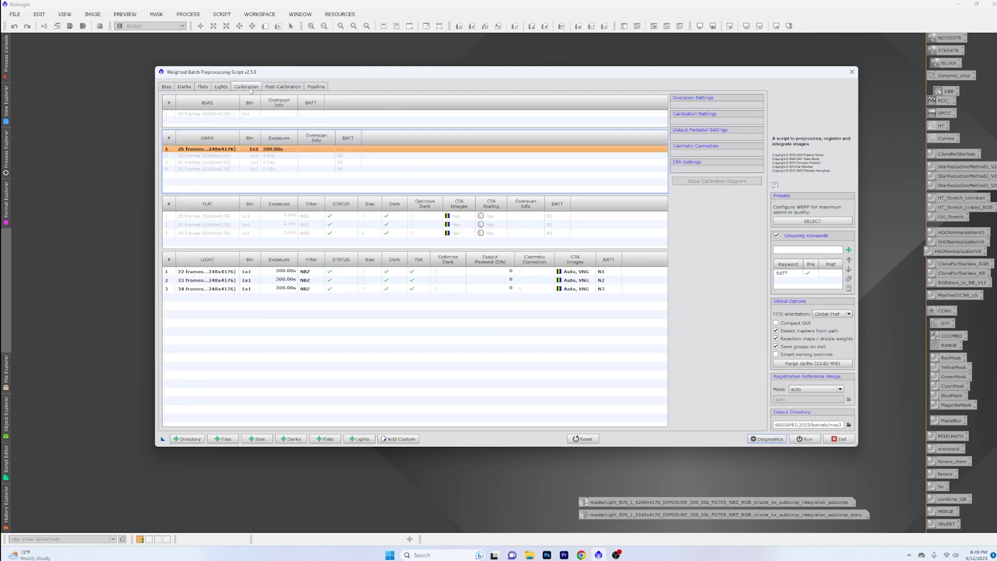
# - Set the CFA mosaic pattern to RGGB for the 22-, 23- and 34-frame light groups
pyautogui.click(230, 271)
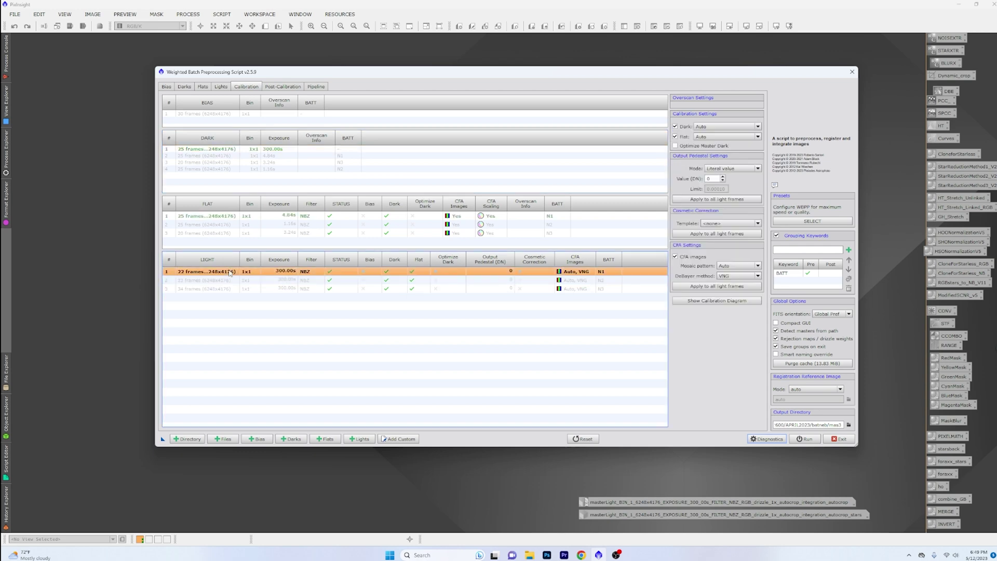
pyautogui.click(757, 266)
pyautogui.click(732, 275)
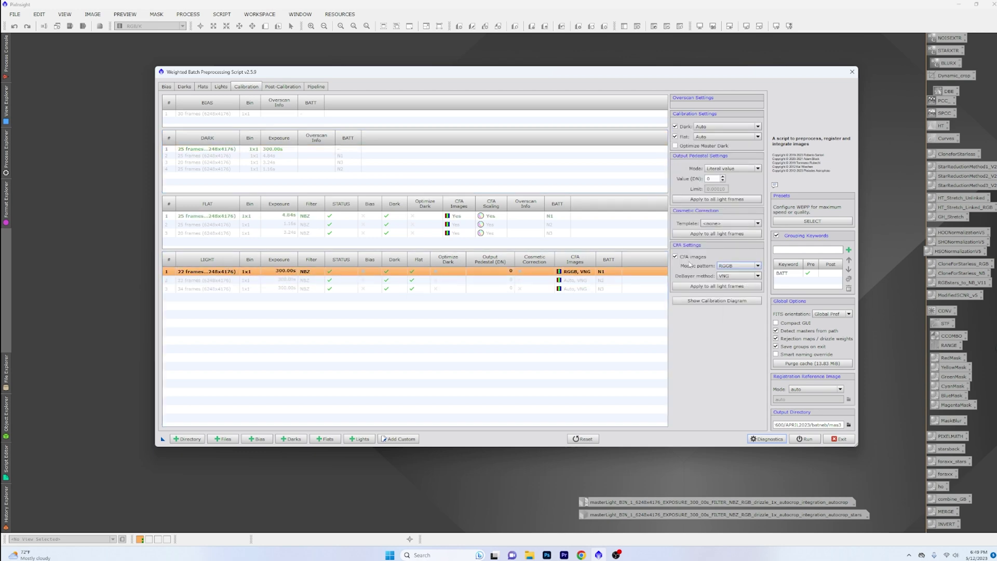
pyautogui.click(467, 280)
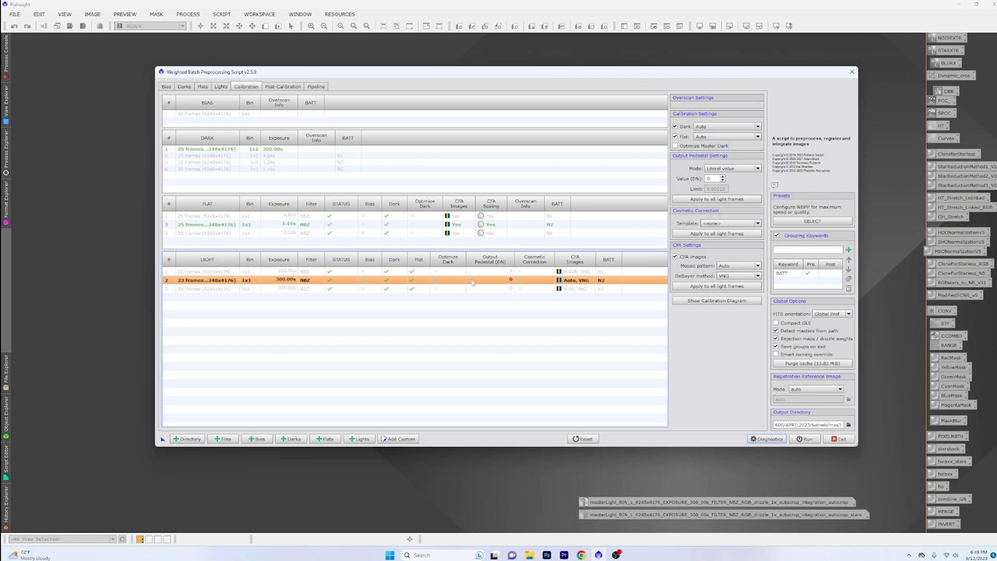
pyautogui.click(757, 266)
pyautogui.click(732, 275)
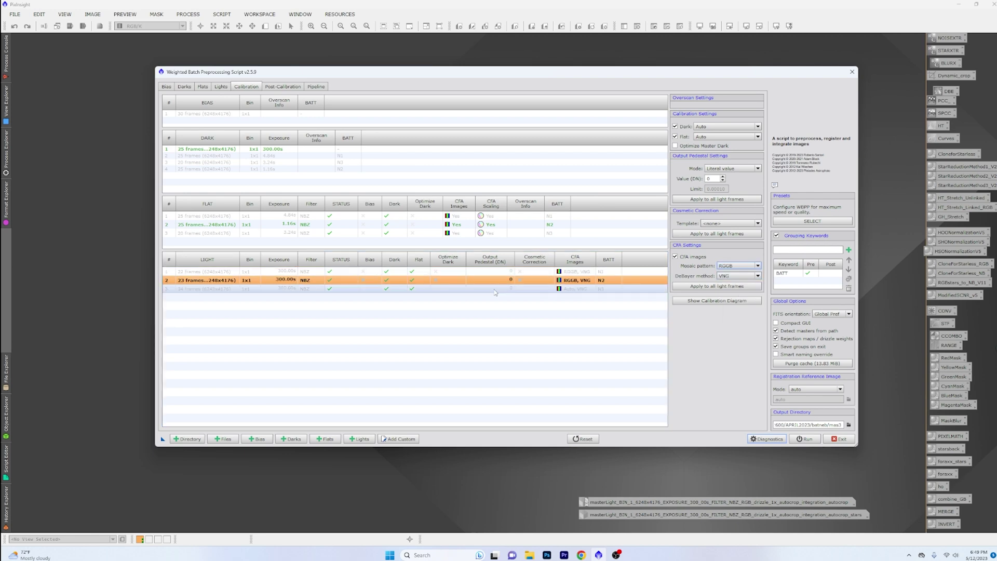
pyautogui.click(482, 290)
pyautogui.click(757, 266)
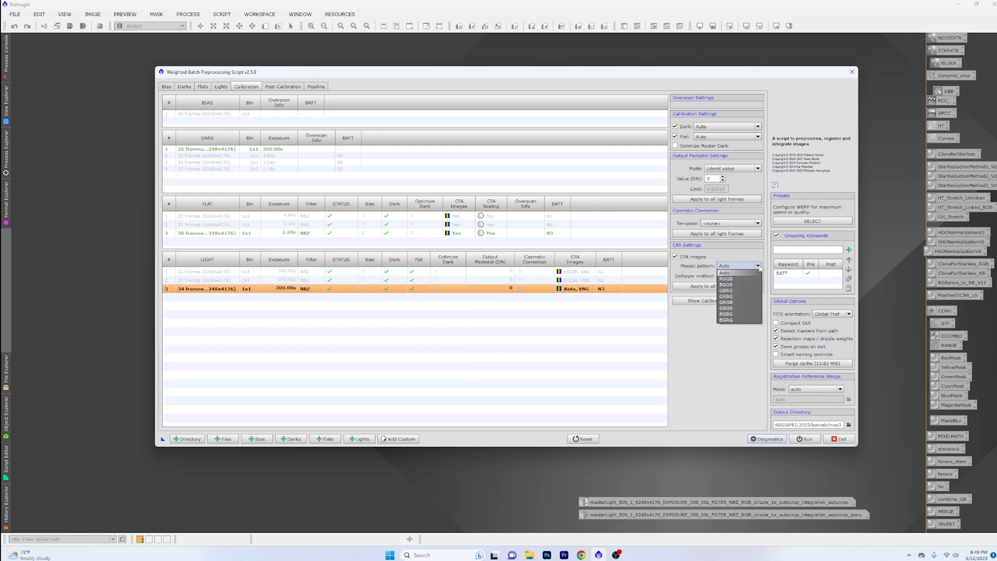
pyautogui.click(747, 279)
# - Enable 1x drizzle for the light frames and view the 27-step processing pipeline
pyautogui.click(283, 87)
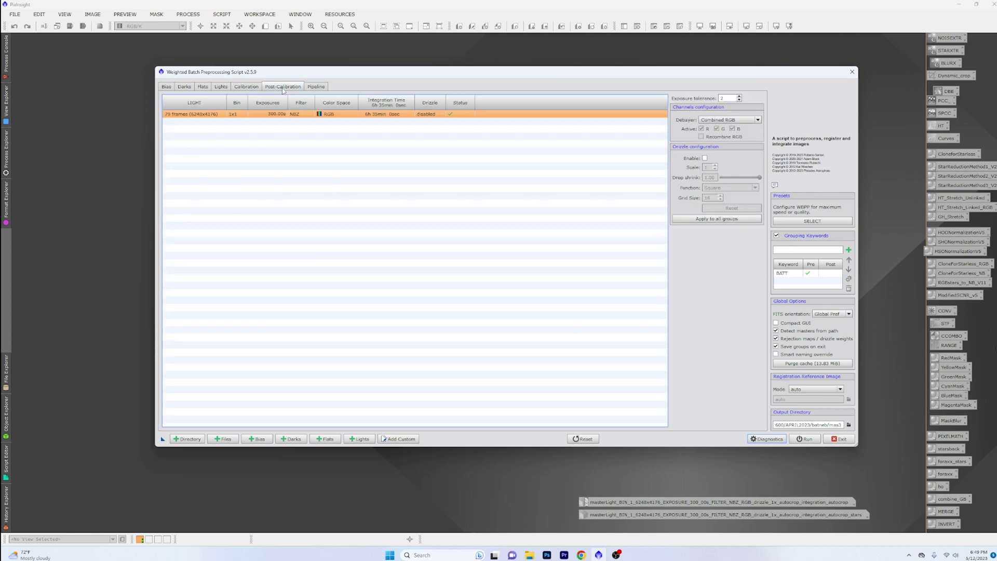
pyautogui.click(704, 158)
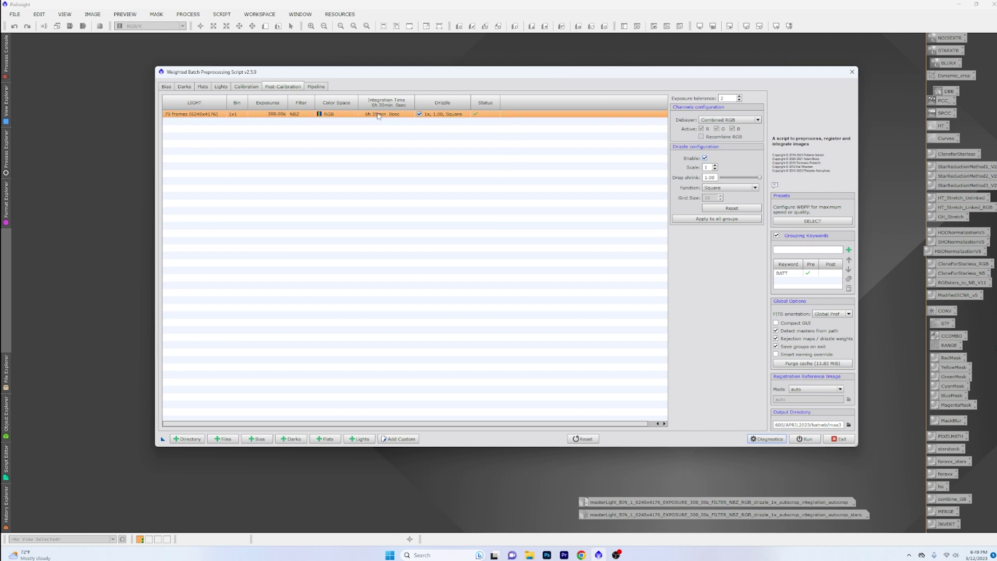
pyautogui.click(317, 87)
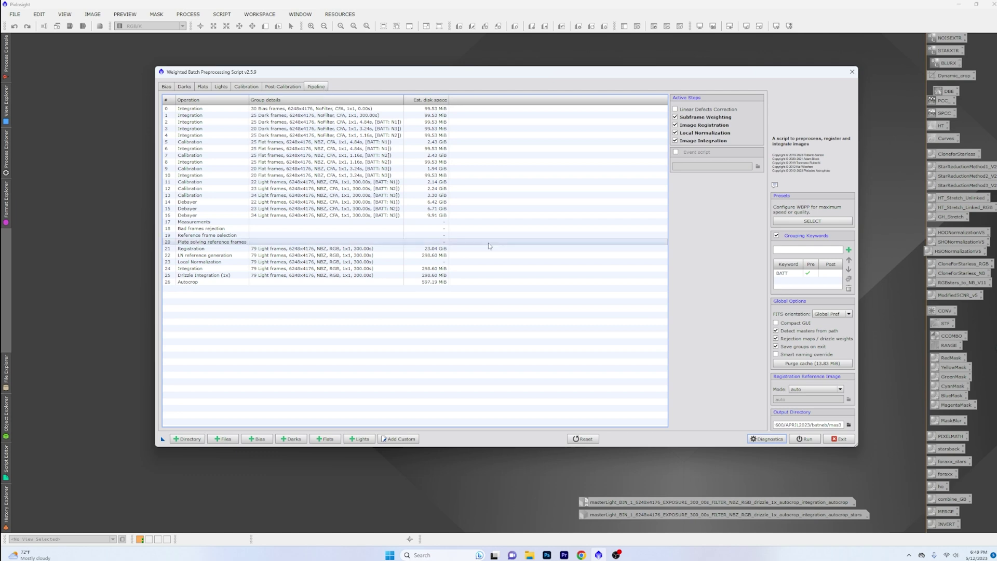
# - Run Diagnostics, confirming 62.79 GiB working space needed of 801.11 GiB available
pyautogui.click(768, 439)
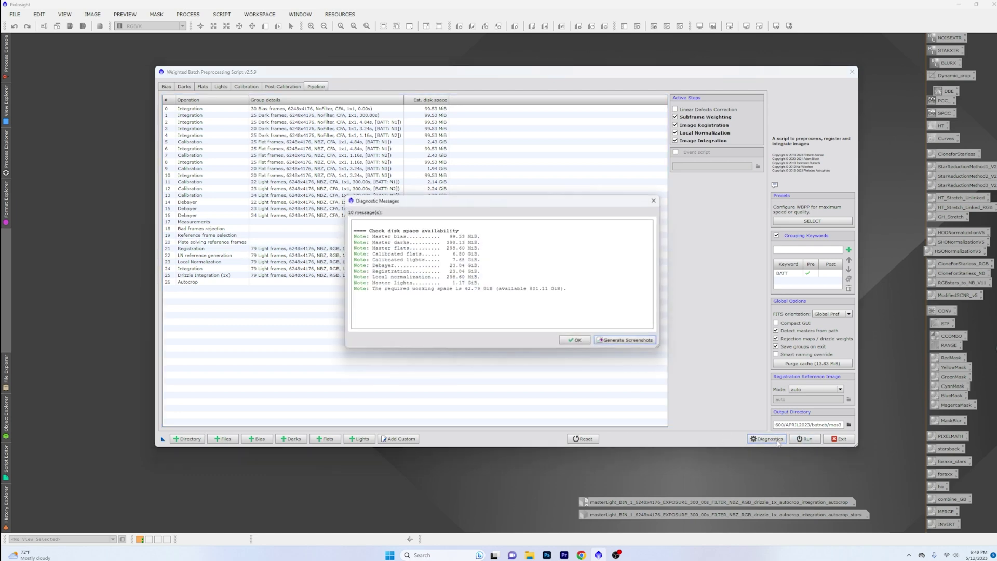